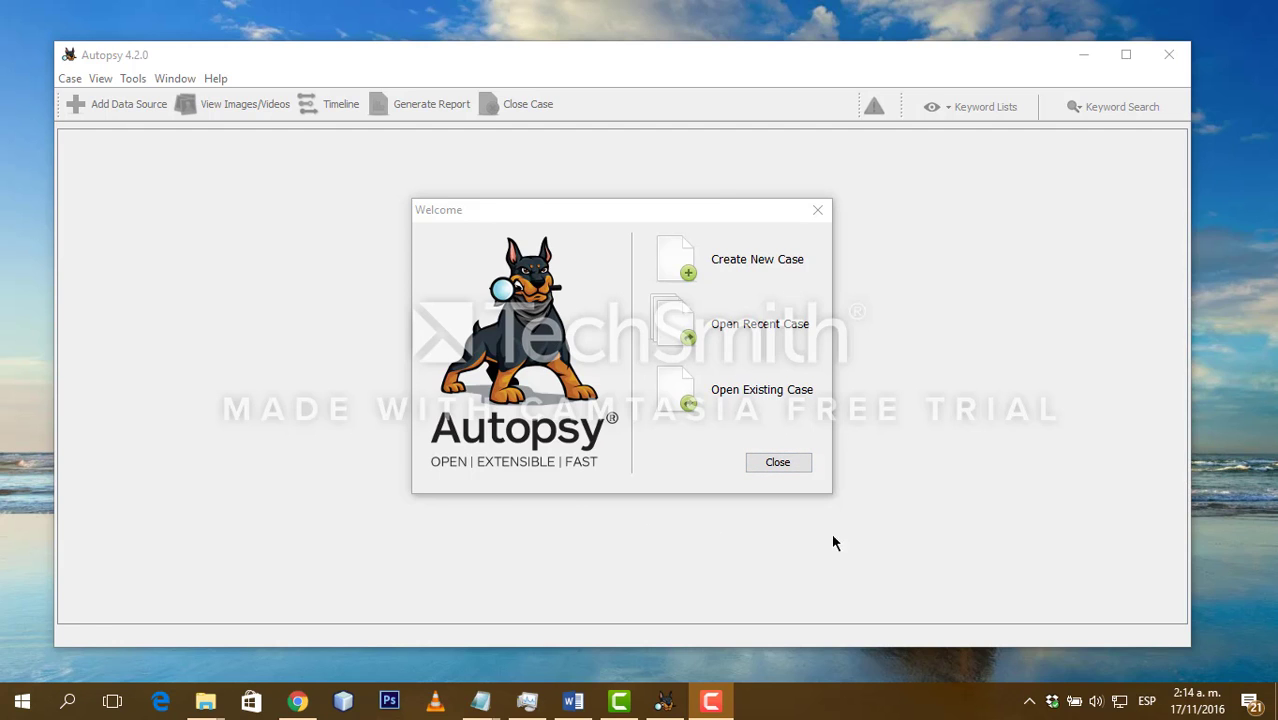
Step: Start a new single-user case named CasoUSB, keeping the preset base directory, and continue to the additional information
{"action": "left_click", "coordinate": [675, 257]}
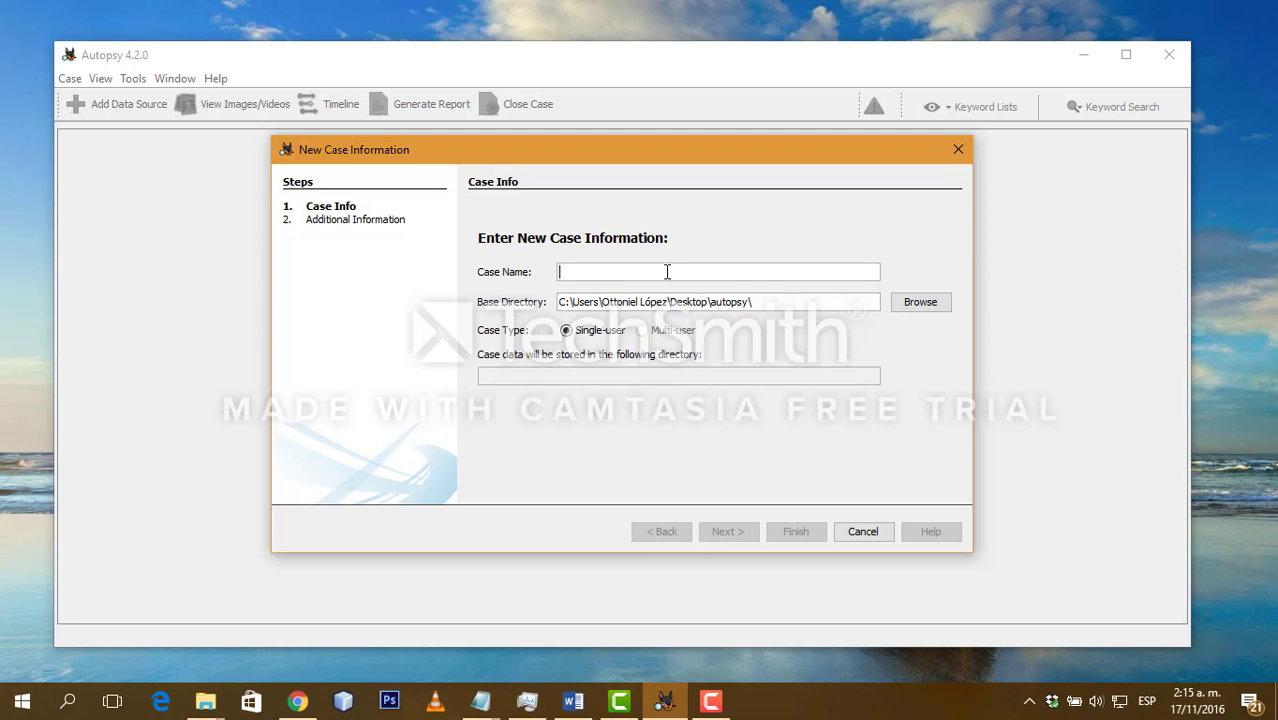
{"action": "type", "text": "Caso"}
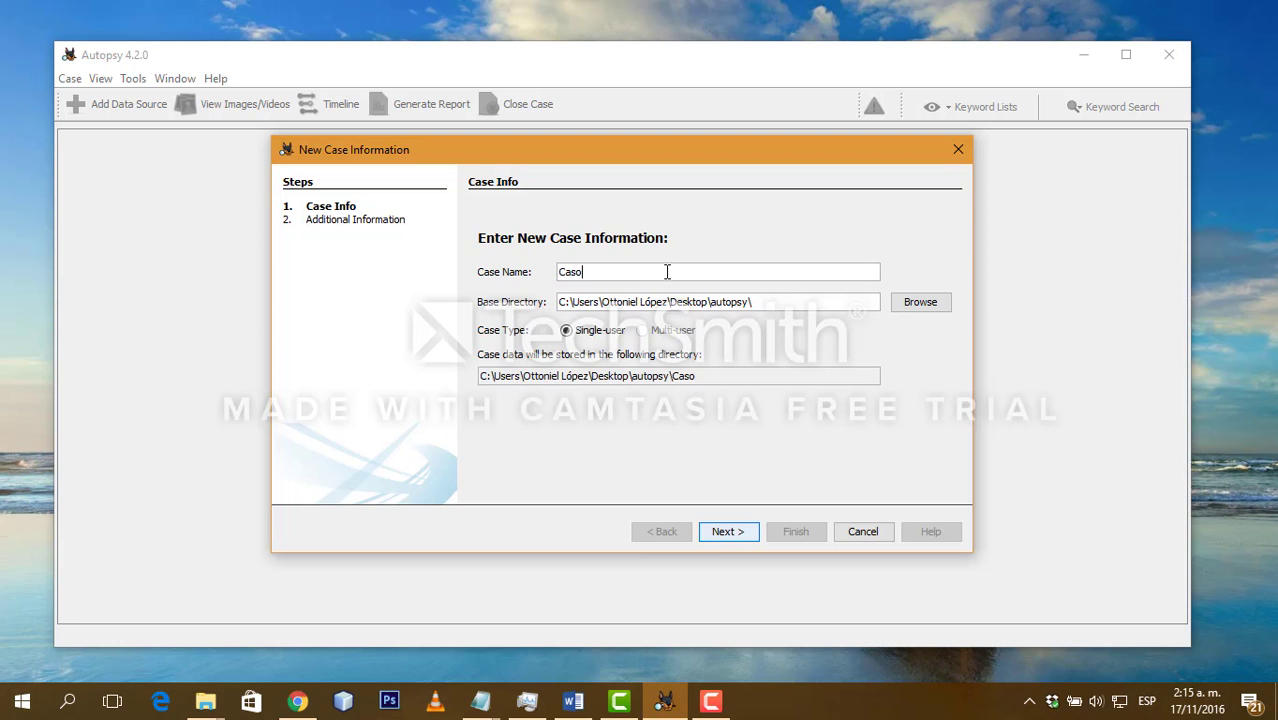
{"action": "type", "text": "USB"}
{"action": "left_click", "coordinate": [767, 302]}
{"action": "left_click_drag", "start_coordinate": [767, 302], "coordinate": [534, 314]}
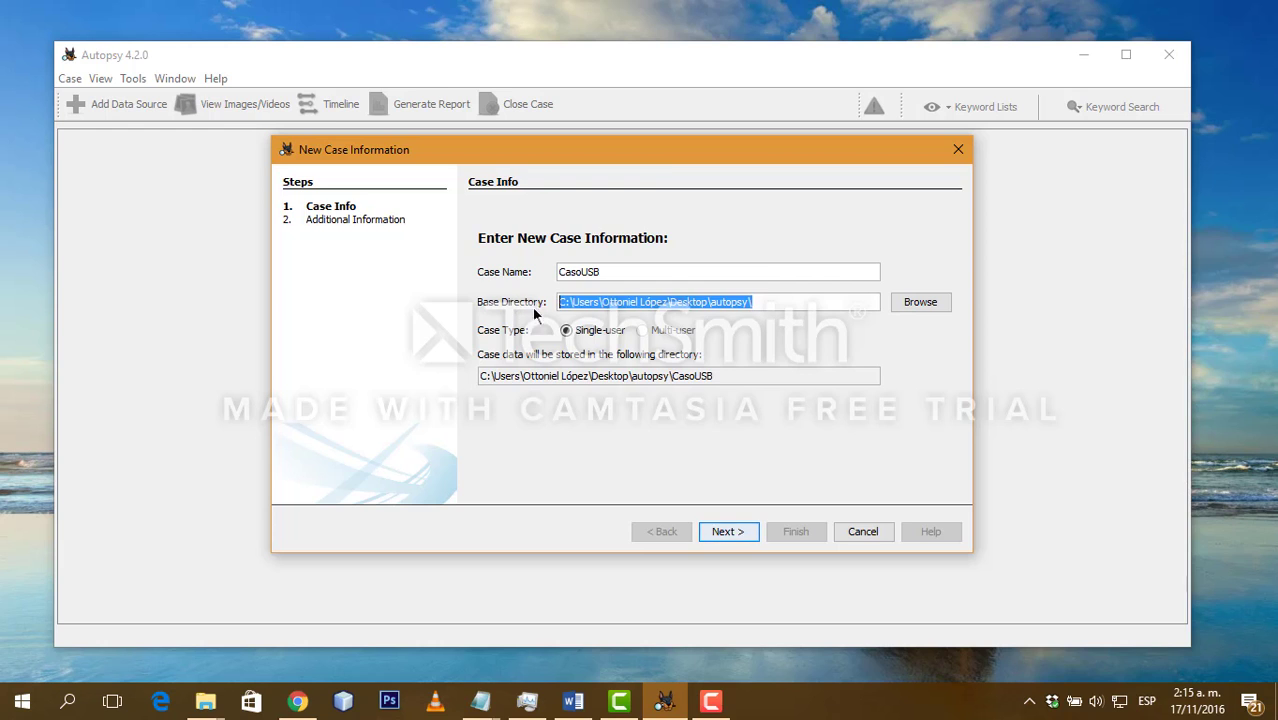
{"action": "left_click", "coordinate": [799, 301]}
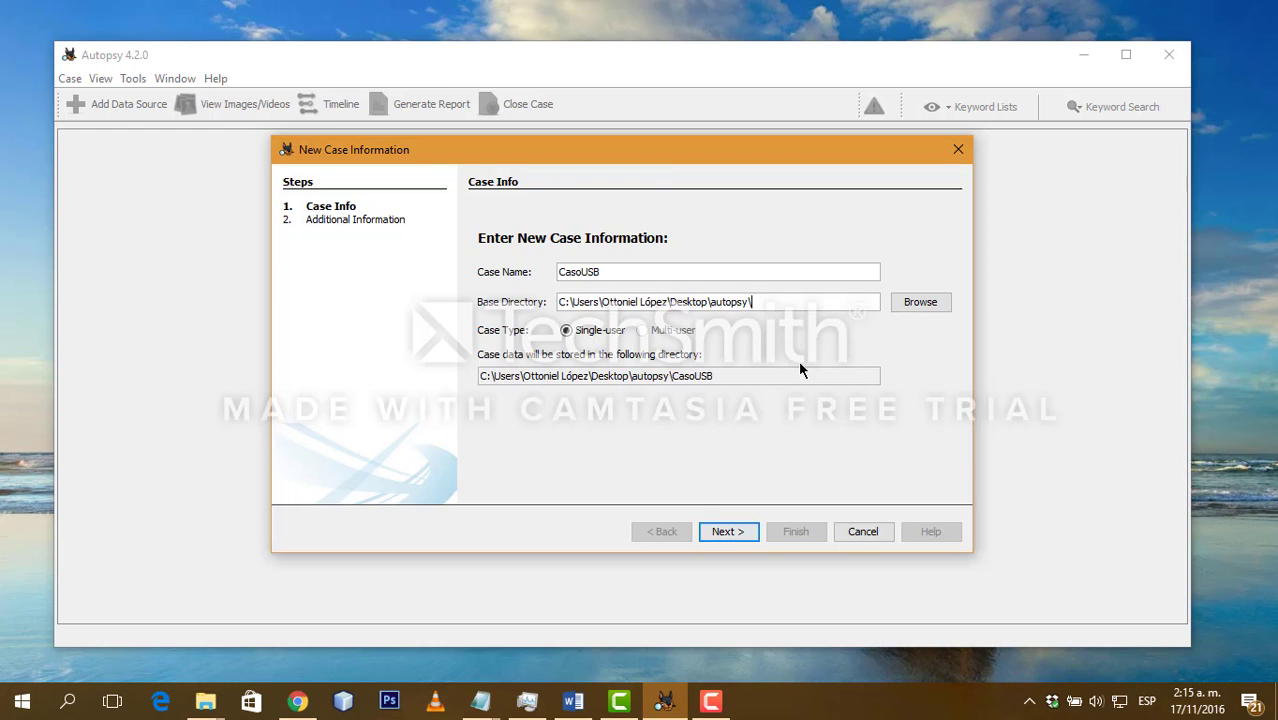
{"action": "left_click", "coordinate": [743, 534]}
Step: Set the case number to Caso1, enter the examiner's name, and finish creating the case
{"action": "left_click", "coordinate": [631, 245]}
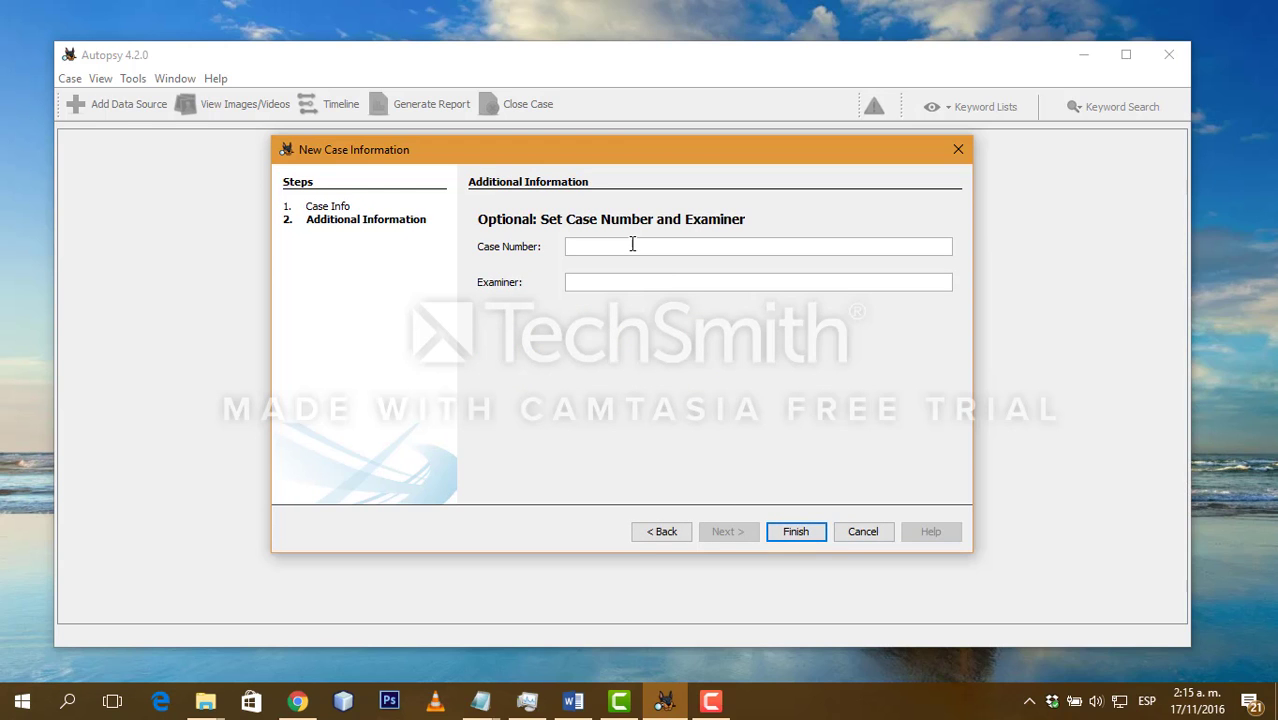
{"action": "type", "text": "Caso"}
{"action": "key", "text": "BackSpace"}
{"action": "key", "text": "BackSpace"}
{"action": "key", "text": "BackSpace"}
{"action": "type", "text": "aso1"}
{"action": "left_click", "coordinate": [642, 283]}
{"action": "type", "text": "Ottoniel"}
{"action": "left_click", "coordinate": [813, 535]}
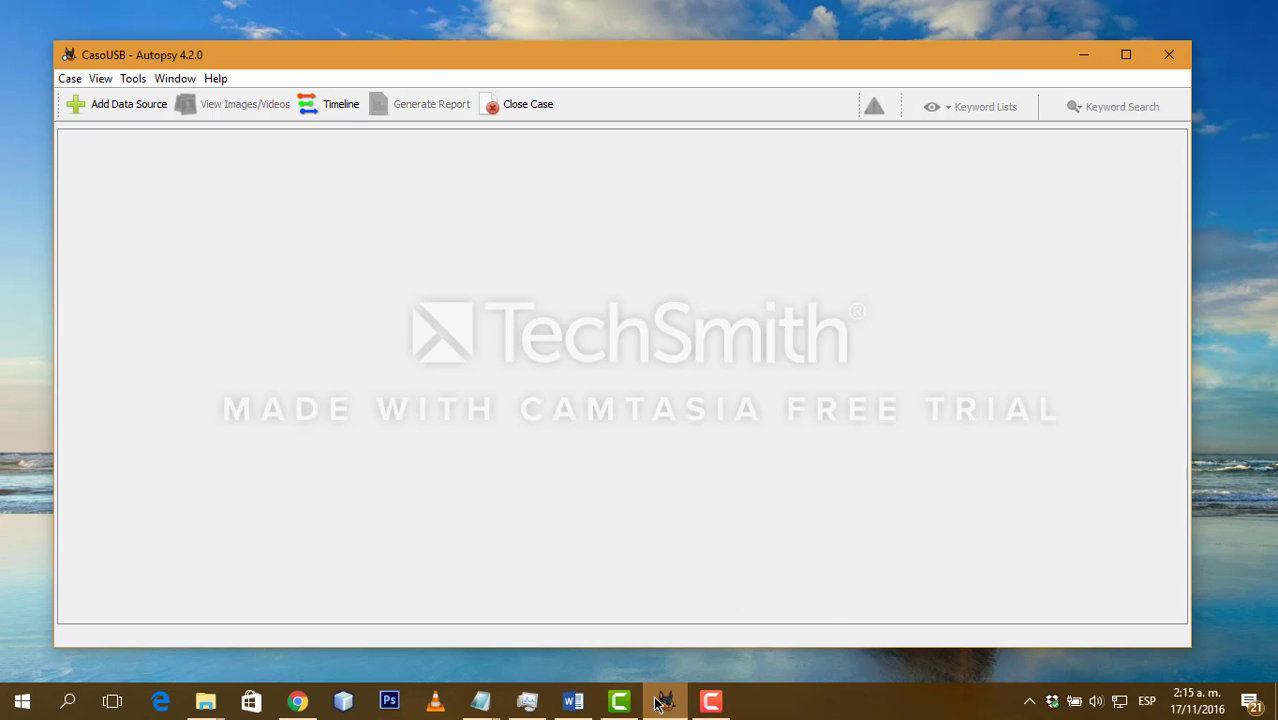
{"action": "left_click", "coordinate": [712, 702]}
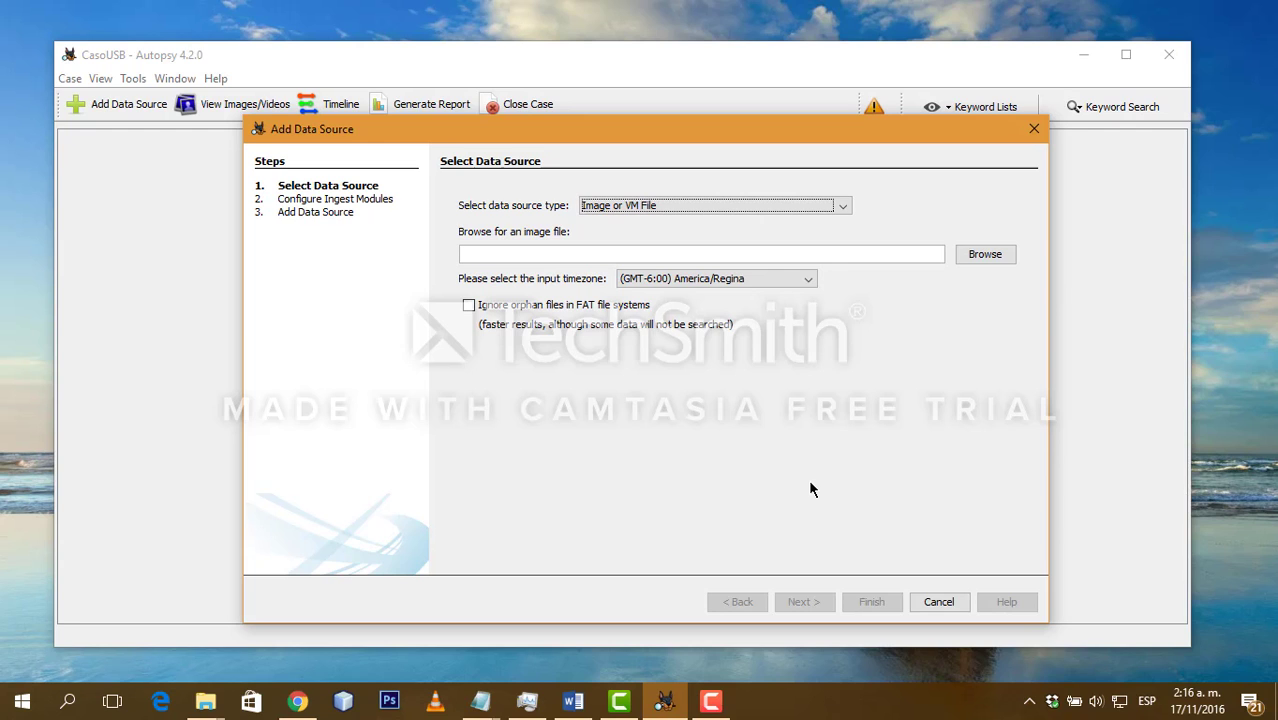
Step: Set the data source type to Local Disk and choose the USB drive G: as the disk
{"action": "left_click", "coordinate": [842, 205]}
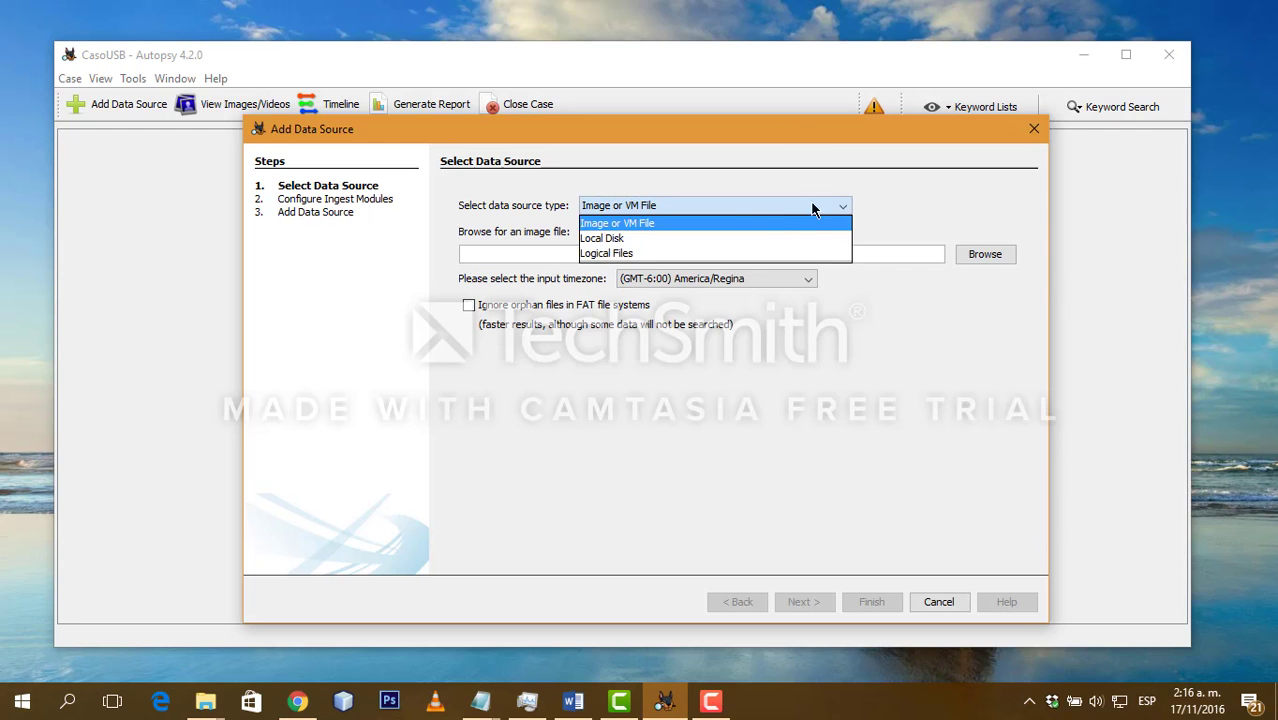
{"action": "left_click", "coordinate": [736, 240]}
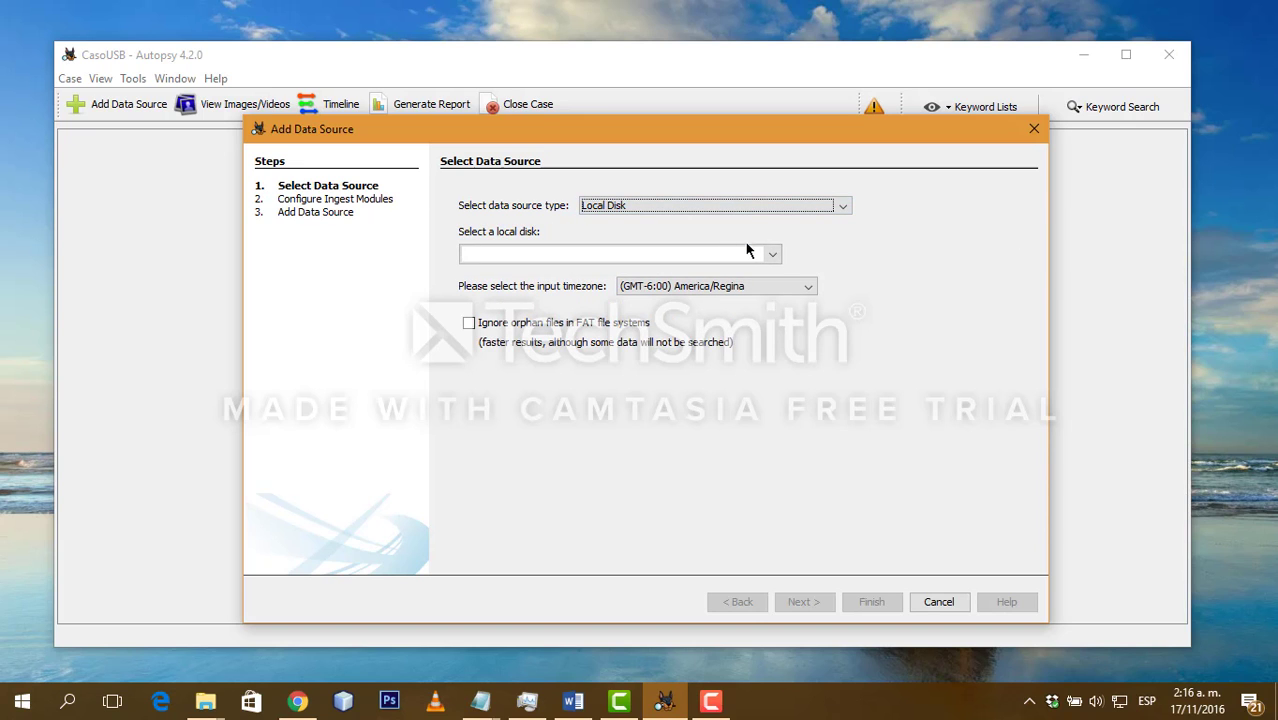
{"action": "left_click", "coordinate": [770, 255]}
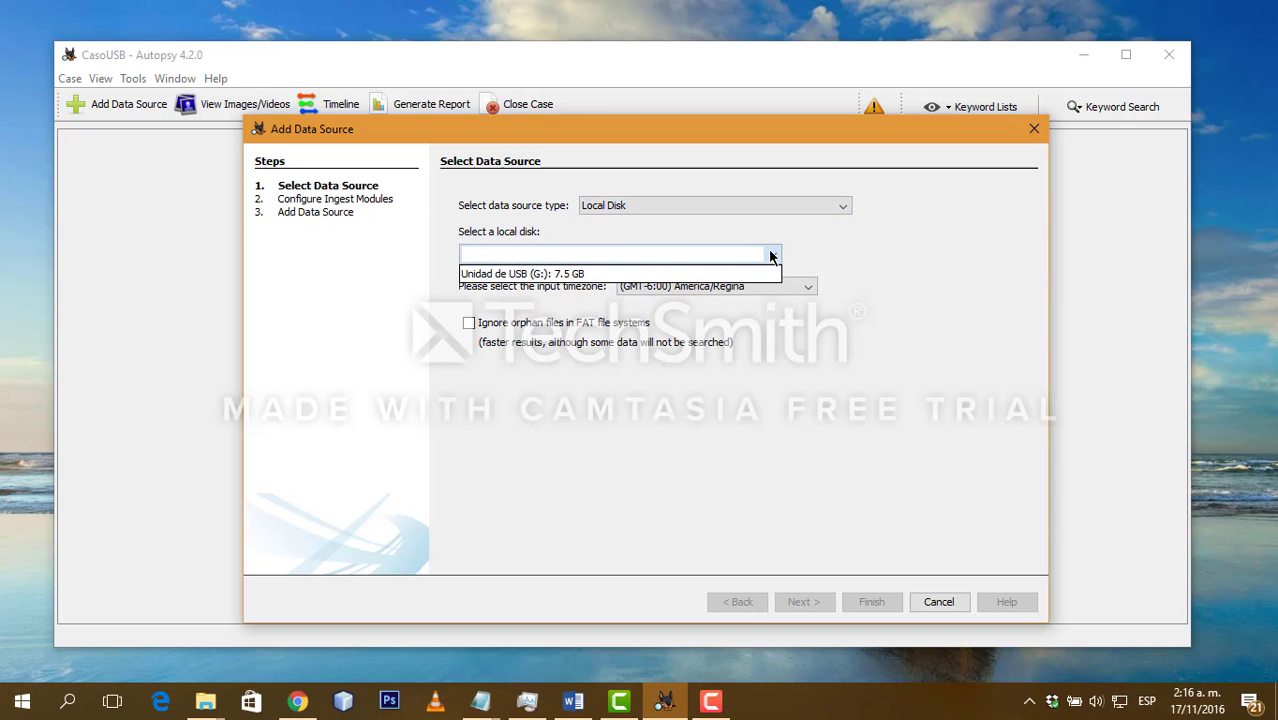
{"action": "left_click", "coordinate": [679, 273]}
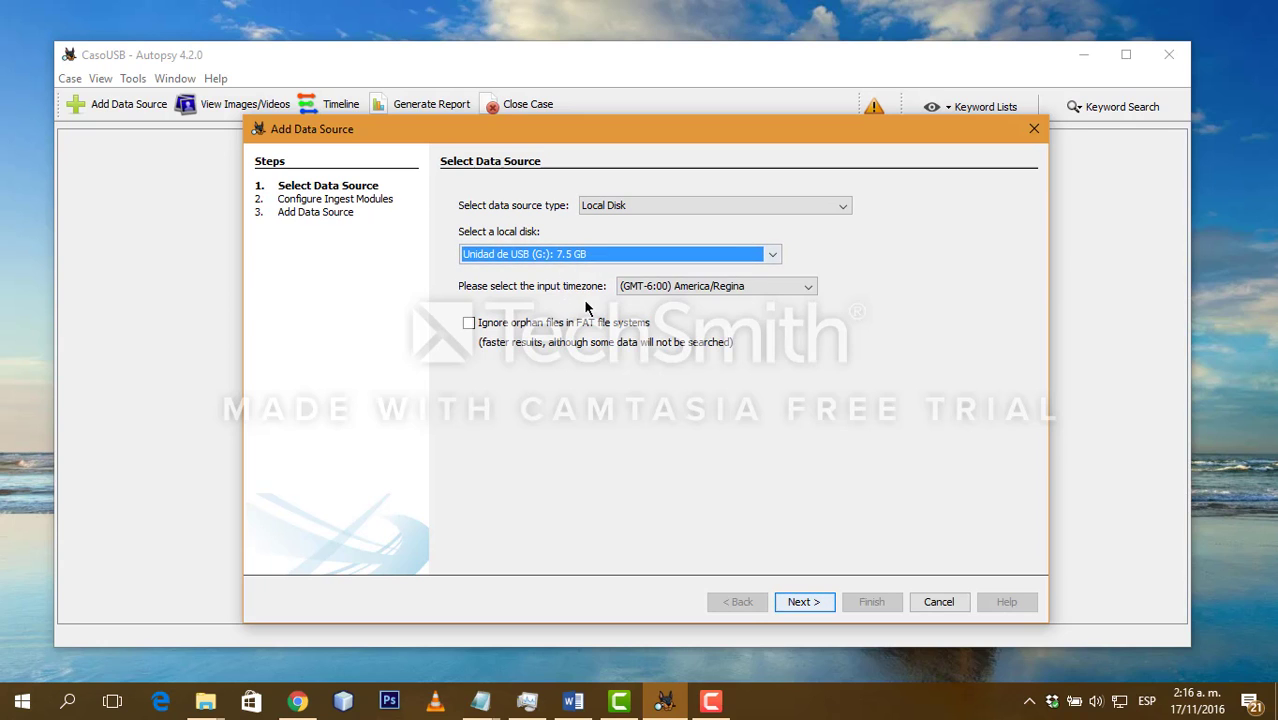
Step: Set the input timezone to (GMT-6:00) America/Guatemala, ignore orphan files in FAT file systems, and continue to the ingest modules
{"action": "left_click", "coordinate": [798, 290]}
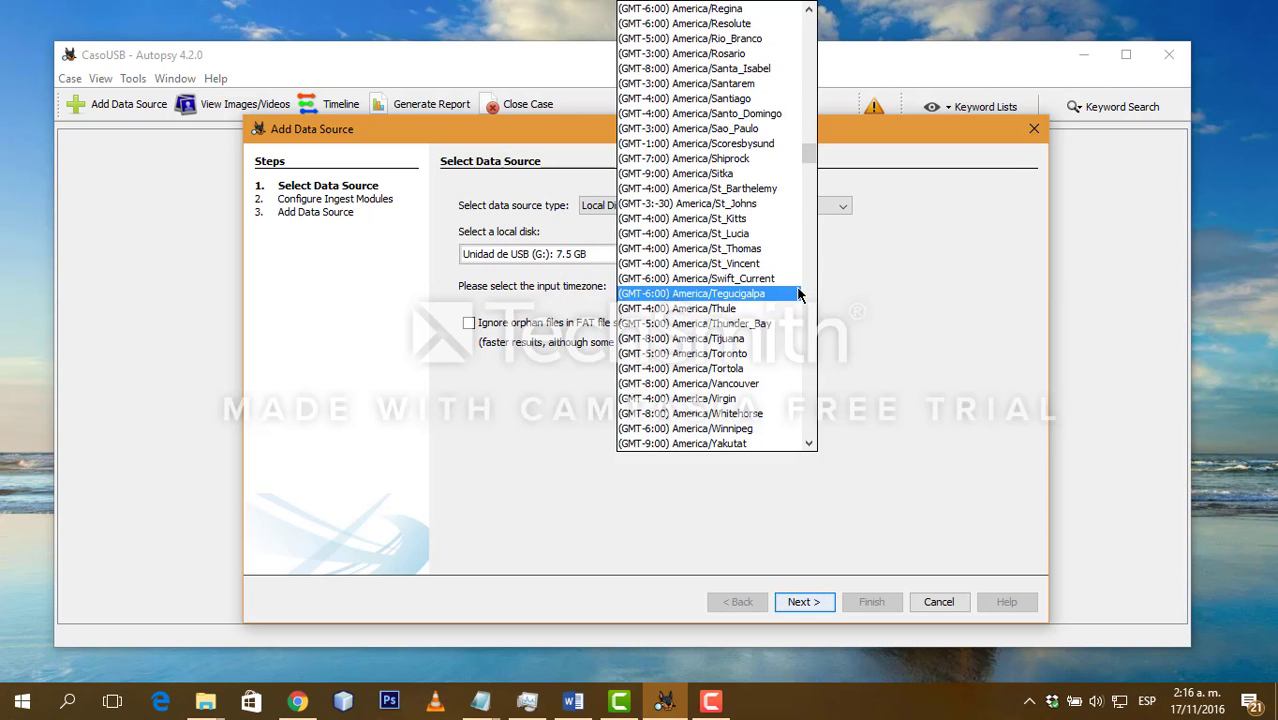
{"action": "left_click_drag", "start_coordinate": [810, 158], "coordinate": [812, 101]}
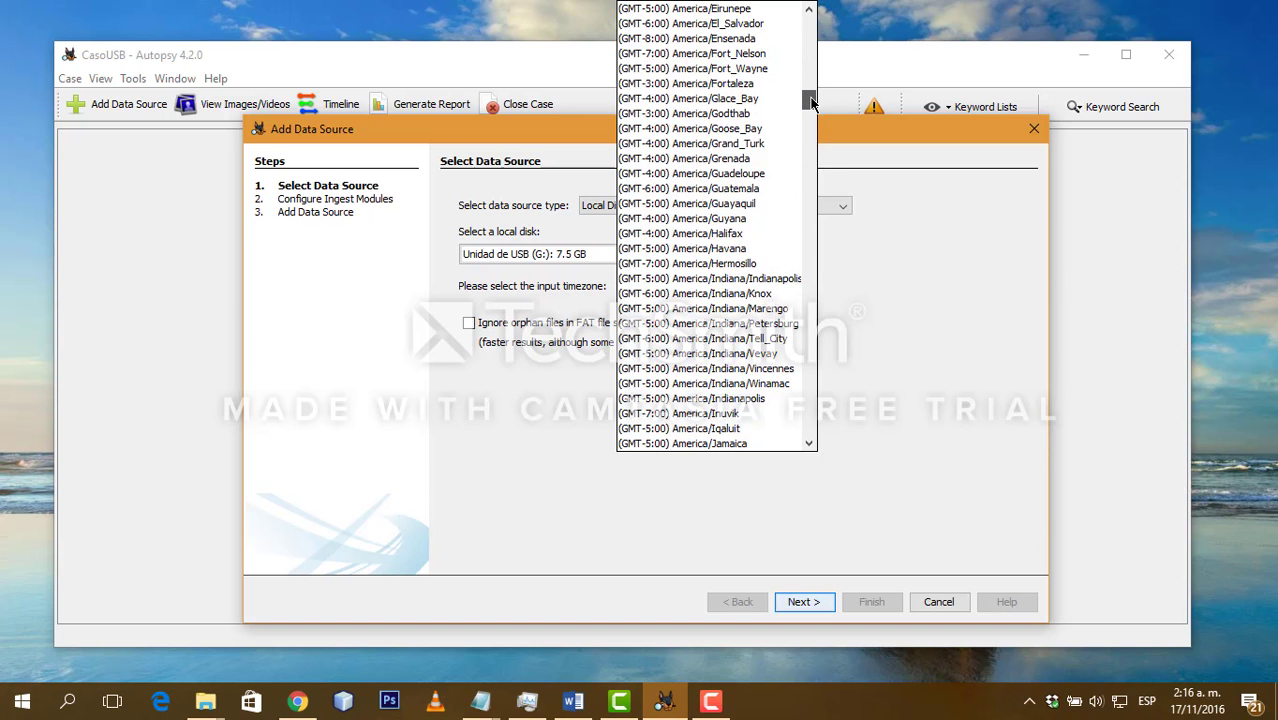
{"action": "left_click", "coordinate": [750, 186]}
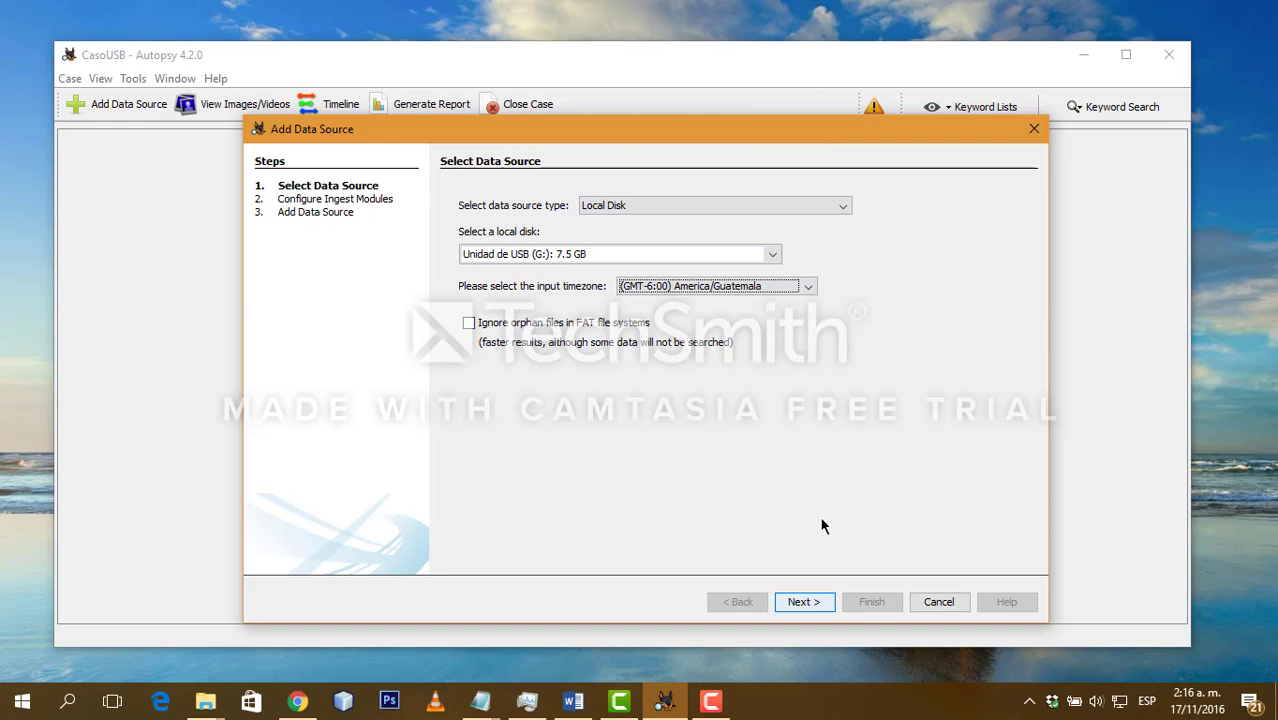
{"action": "left_click", "coordinate": [481, 326]}
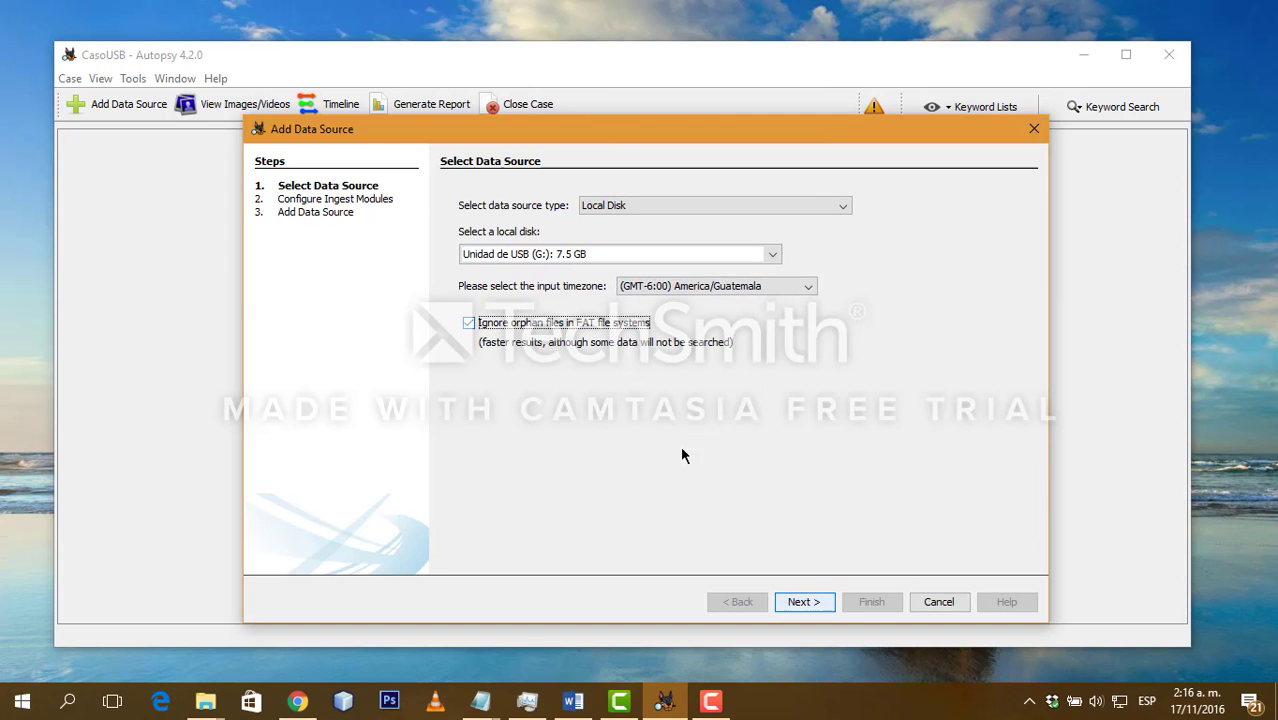
{"action": "left_click", "coordinate": [812, 604]}
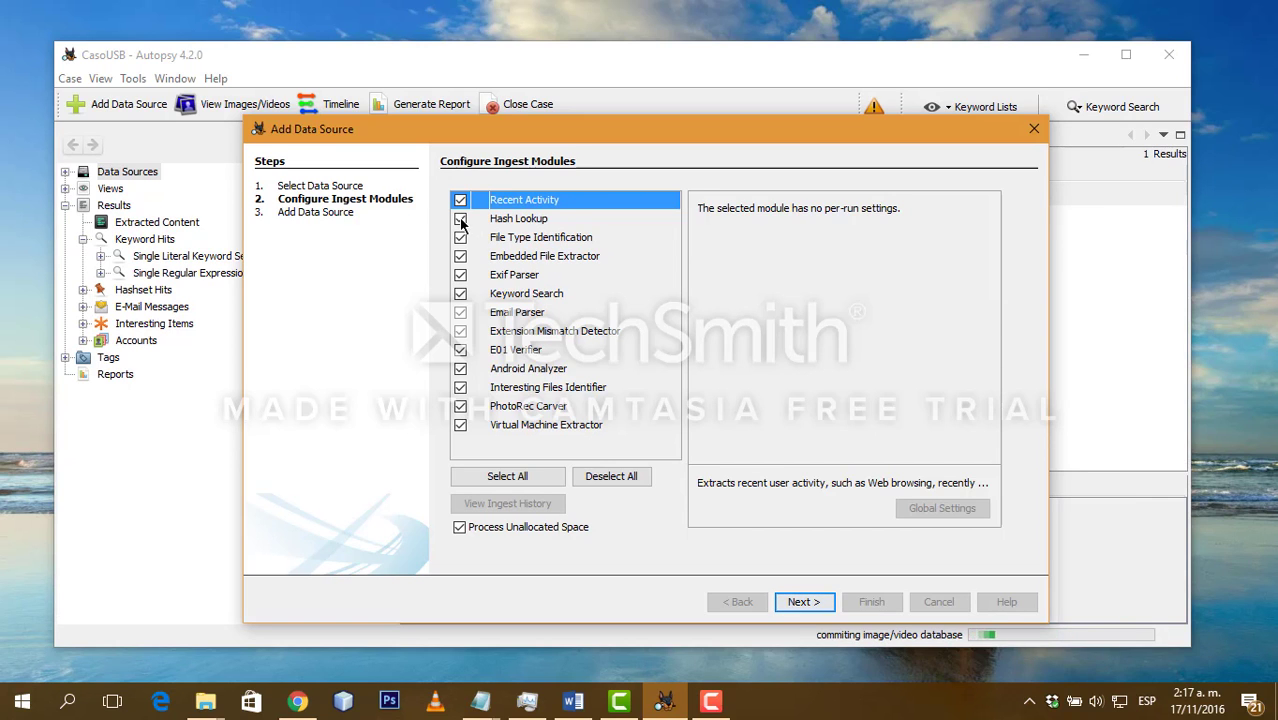
Step: Disable all ingest modules from File Type Identification through Virtual Machine Extractor, leaving Recent Activity and Hash Lookup enabled
{"action": "left_click", "coordinate": [460, 238]}
{"action": "left_click", "coordinate": [460, 256]}
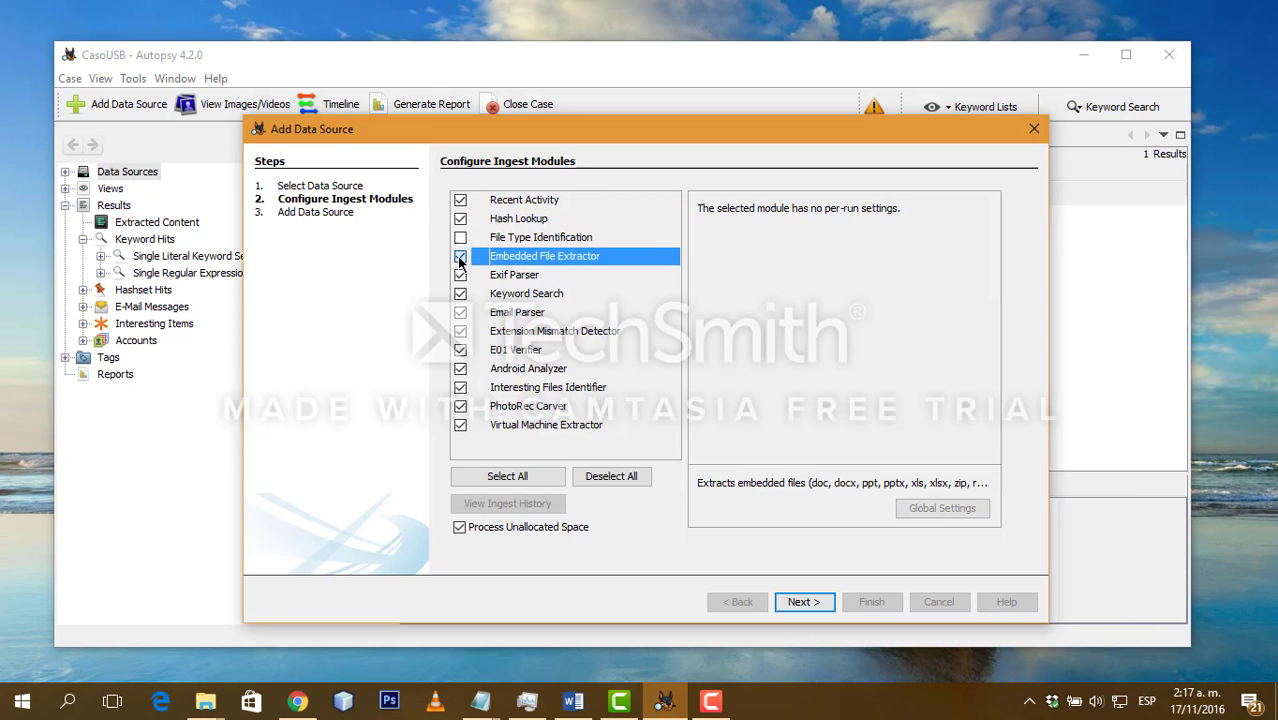
{"action": "left_click", "coordinate": [460, 275]}
{"action": "left_click", "coordinate": [460, 293]}
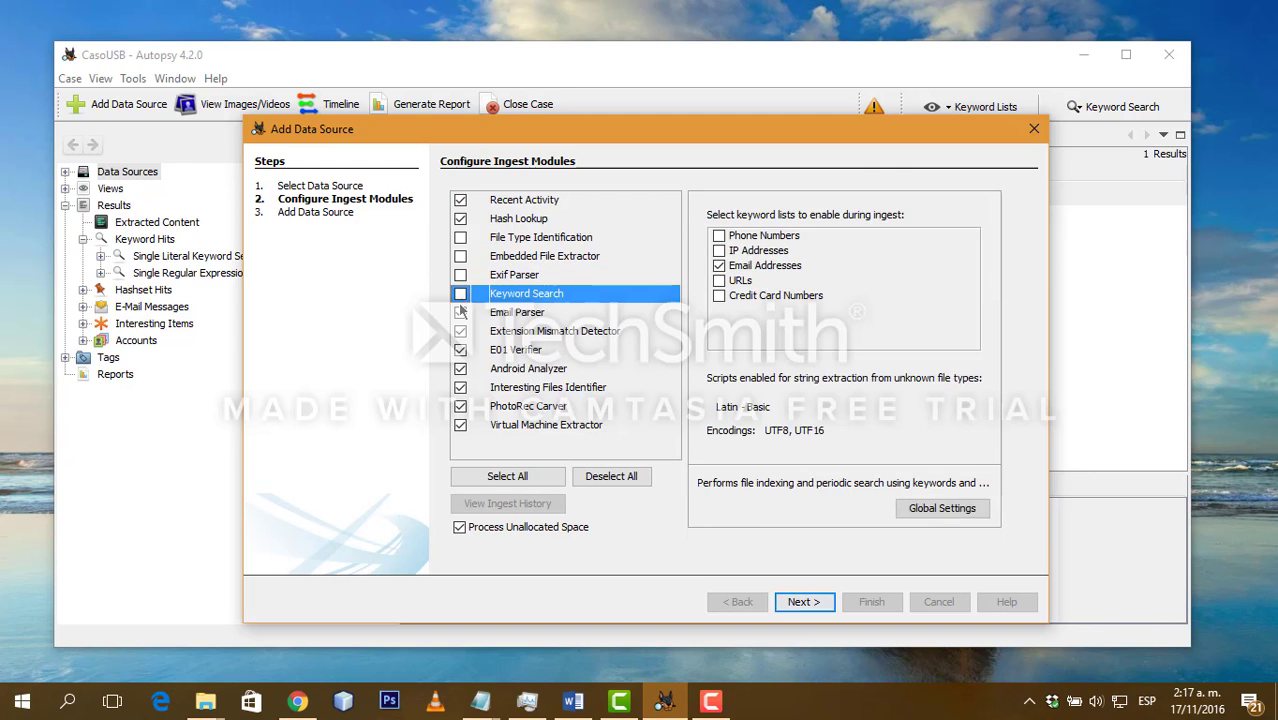
{"action": "left_click", "coordinate": [460, 312]}
{"action": "left_click", "coordinate": [460, 332]}
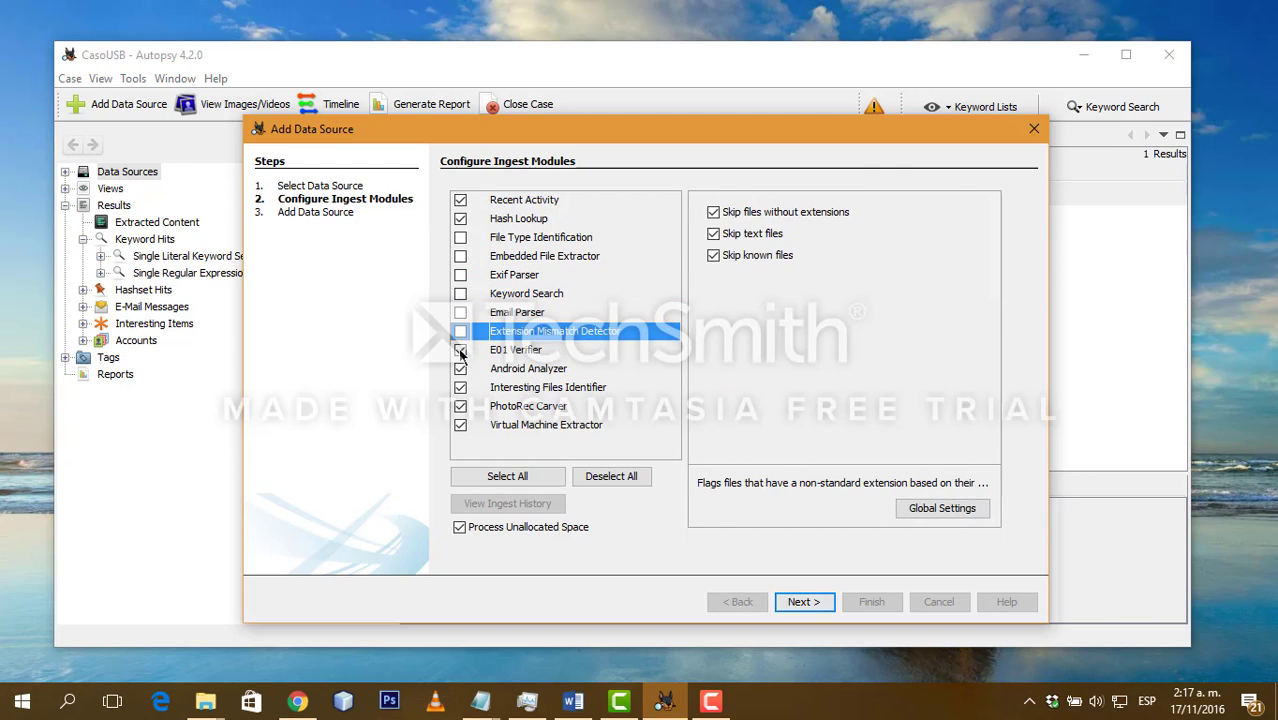
{"action": "left_click", "coordinate": [460, 350]}
{"action": "left_click", "coordinate": [461, 369]}
{"action": "left_click", "coordinate": [460, 387]}
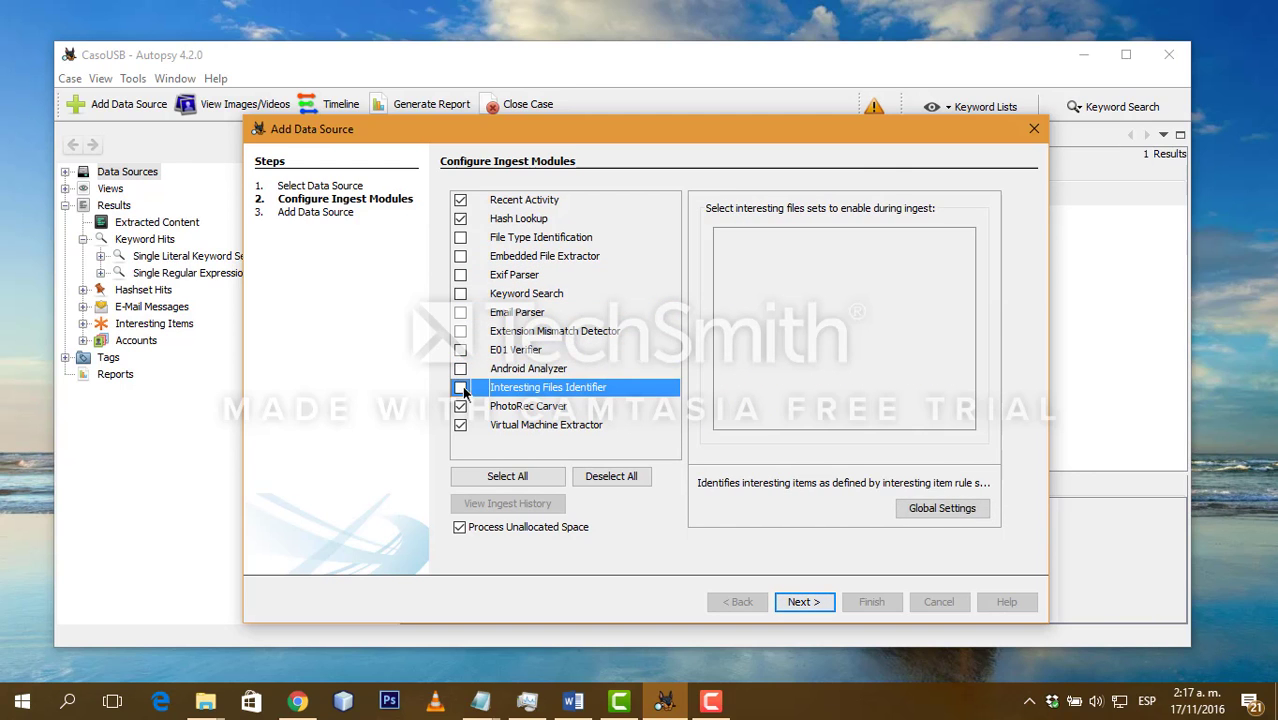
{"action": "left_click", "coordinate": [460, 406]}
{"action": "left_click", "coordinate": [460, 425]}
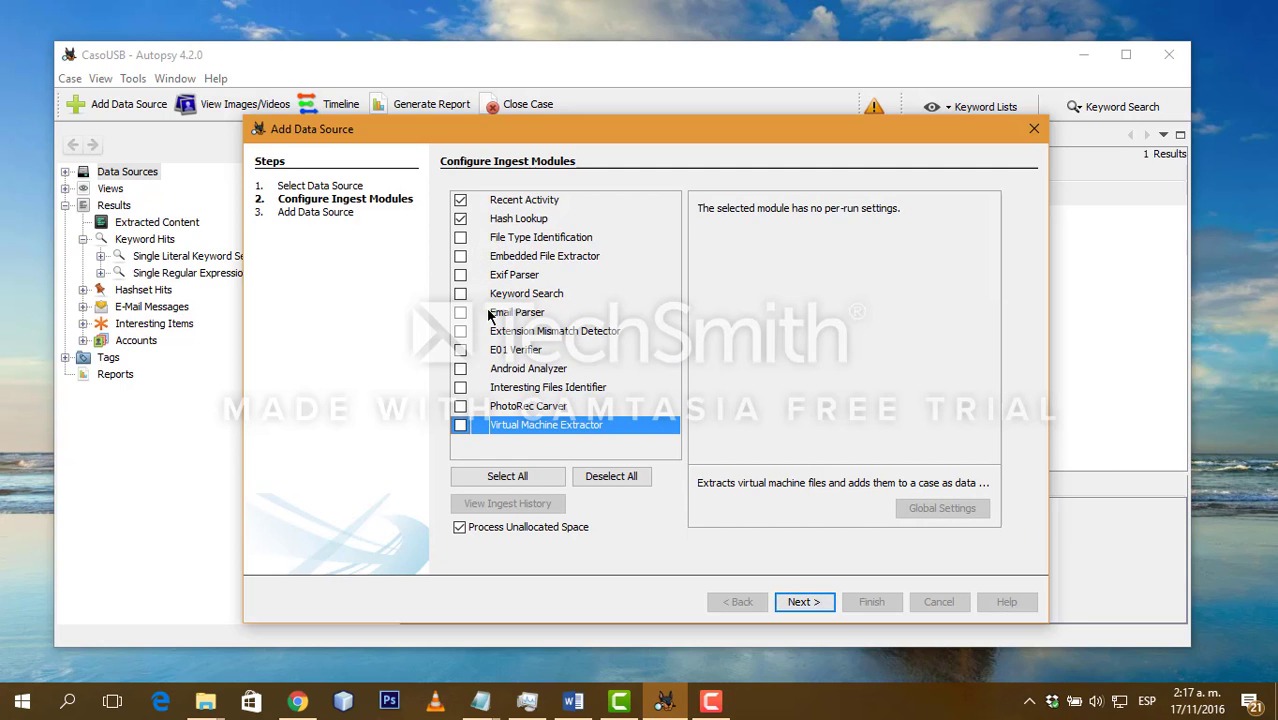
Step: Enable the PhotoRec Carver module in place of Hash Lookup and finish adding the data source
{"action": "left_click", "coordinate": [514, 372]}
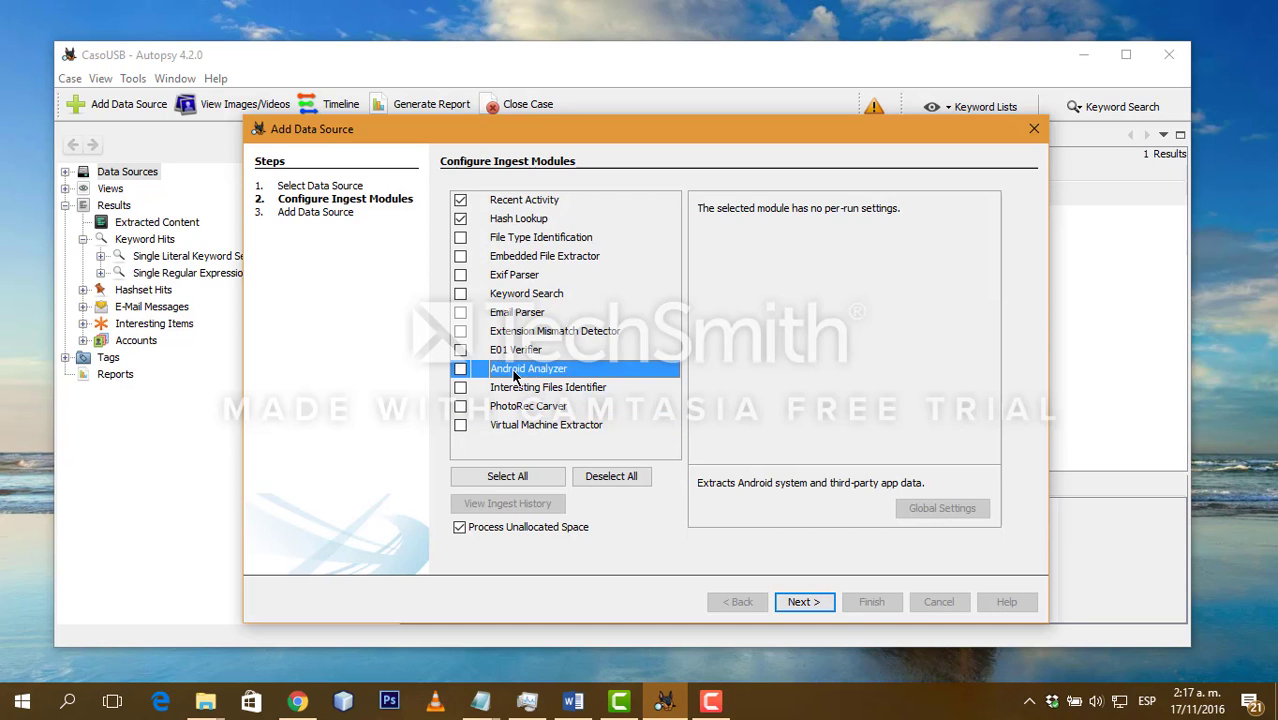
{"action": "left_click", "coordinate": [541, 427]}
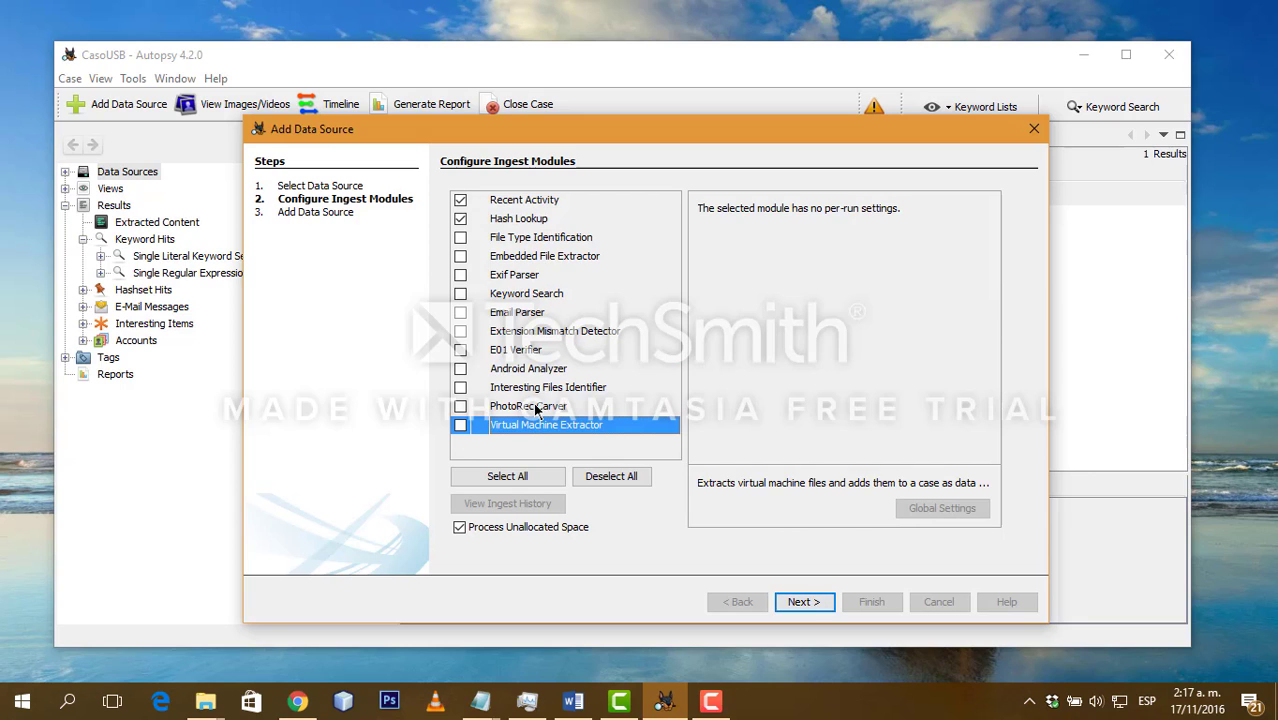
{"action": "left_click", "coordinate": [535, 408]}
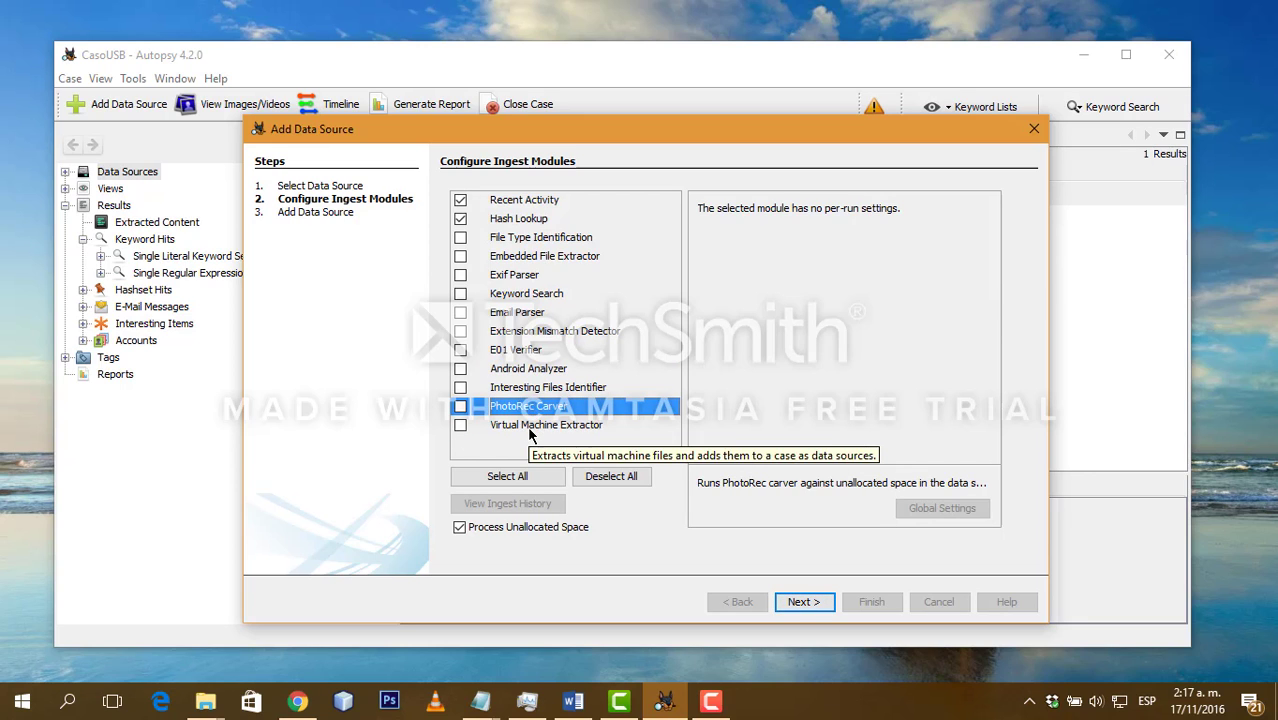
{"action": "left_click", "coordinate": [460, 406]}
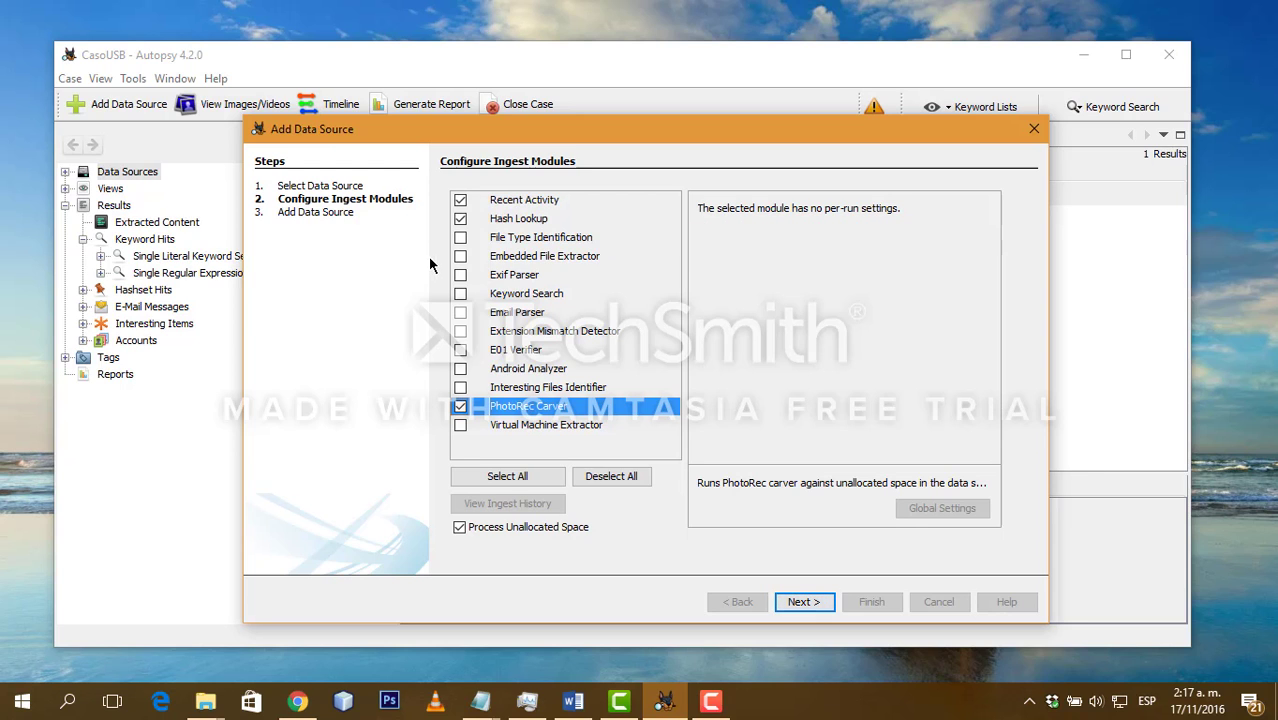
{"action": "left_click", "coordinate": [460, 218]}
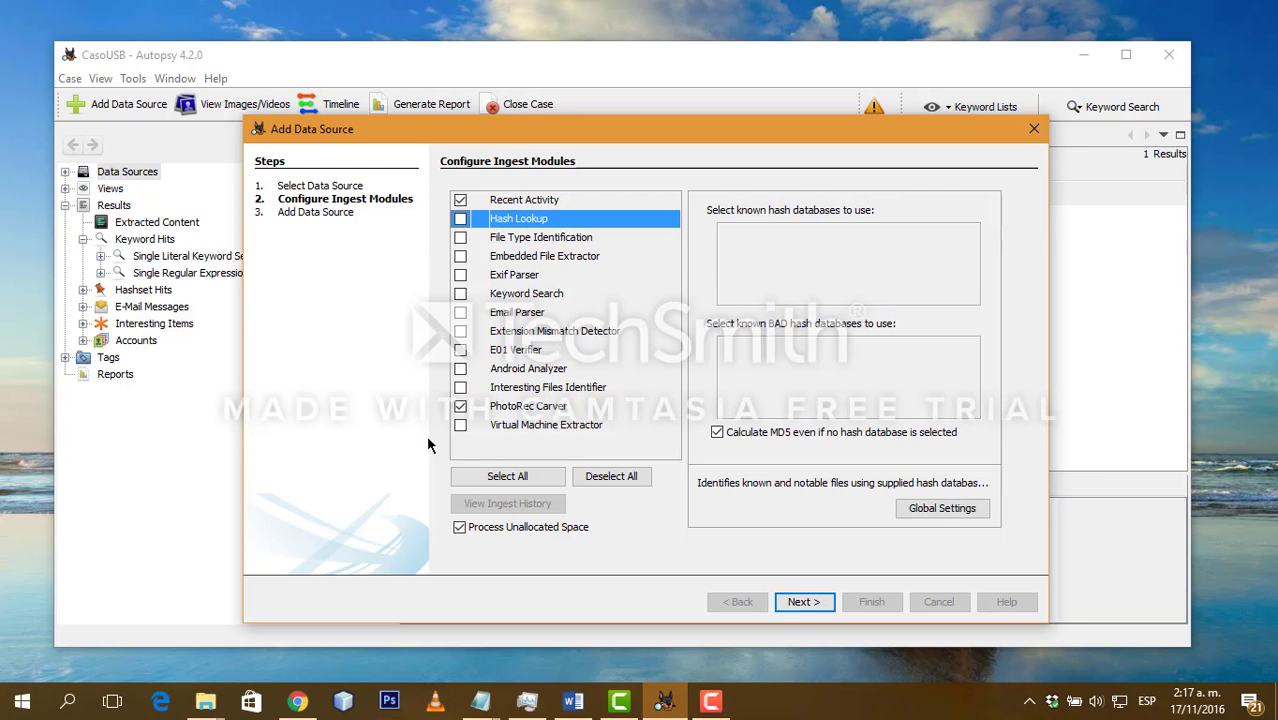
{"action": "left_click", "coordinate": [527, 408]}
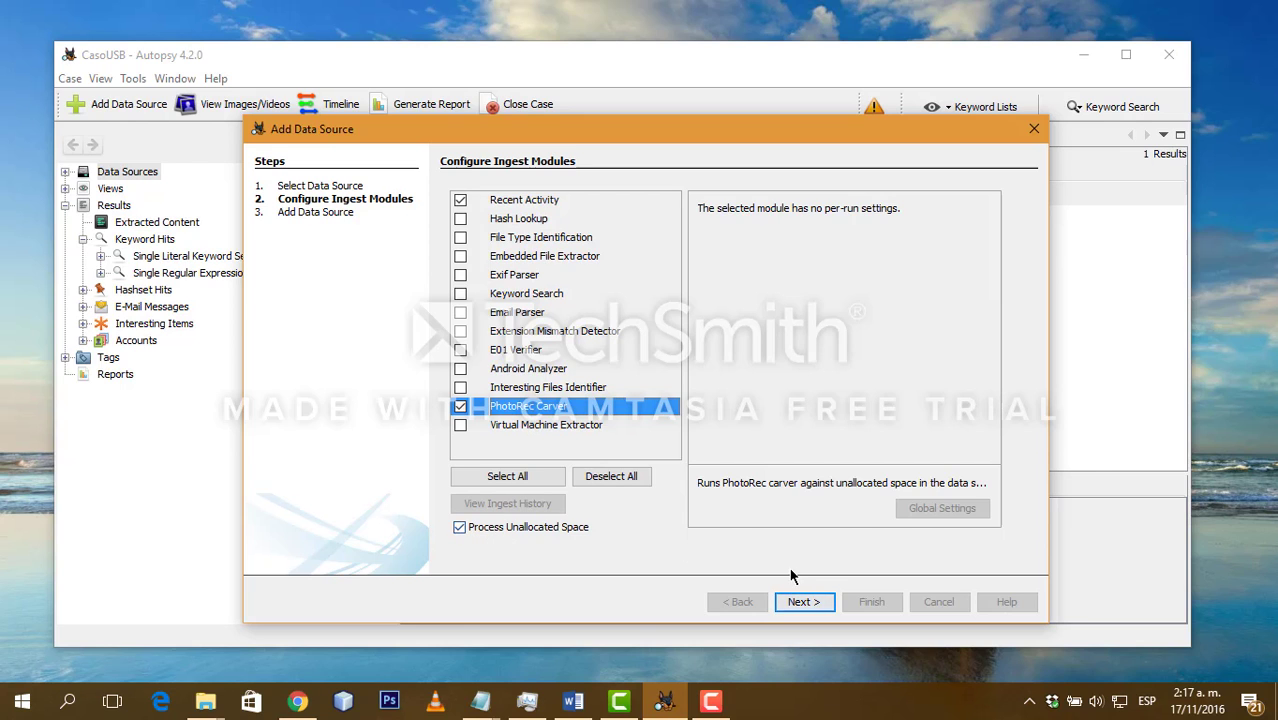
{"action": "left_click", "coordinate": [804, 602]}
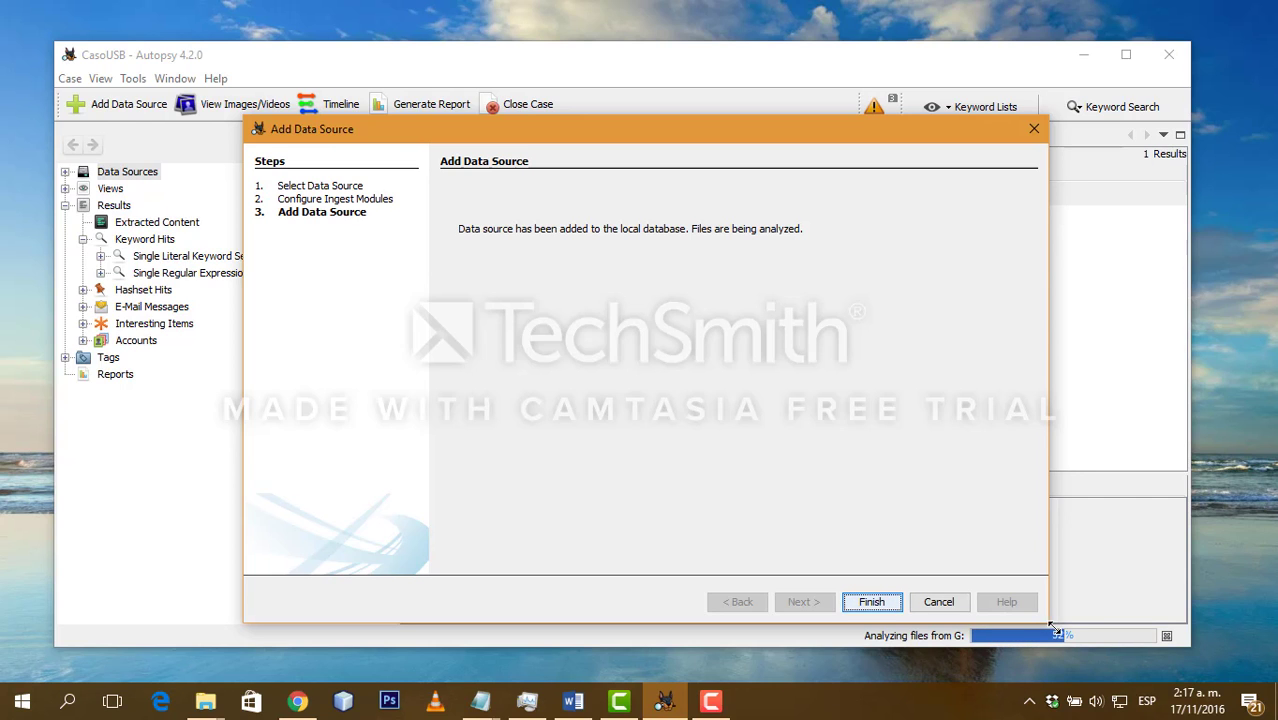
{"action": "left_click", "coordinate": [869, 604]}
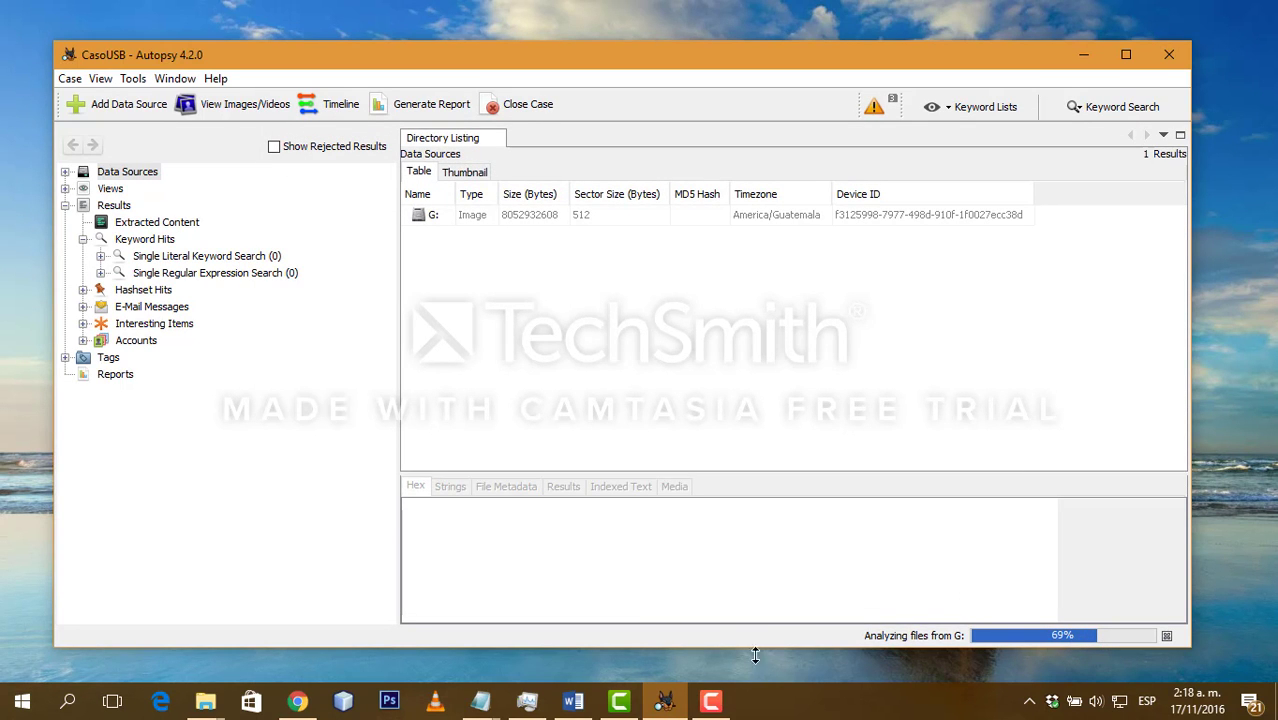
{"action": "left_click", "coordinate": [710, 701]}
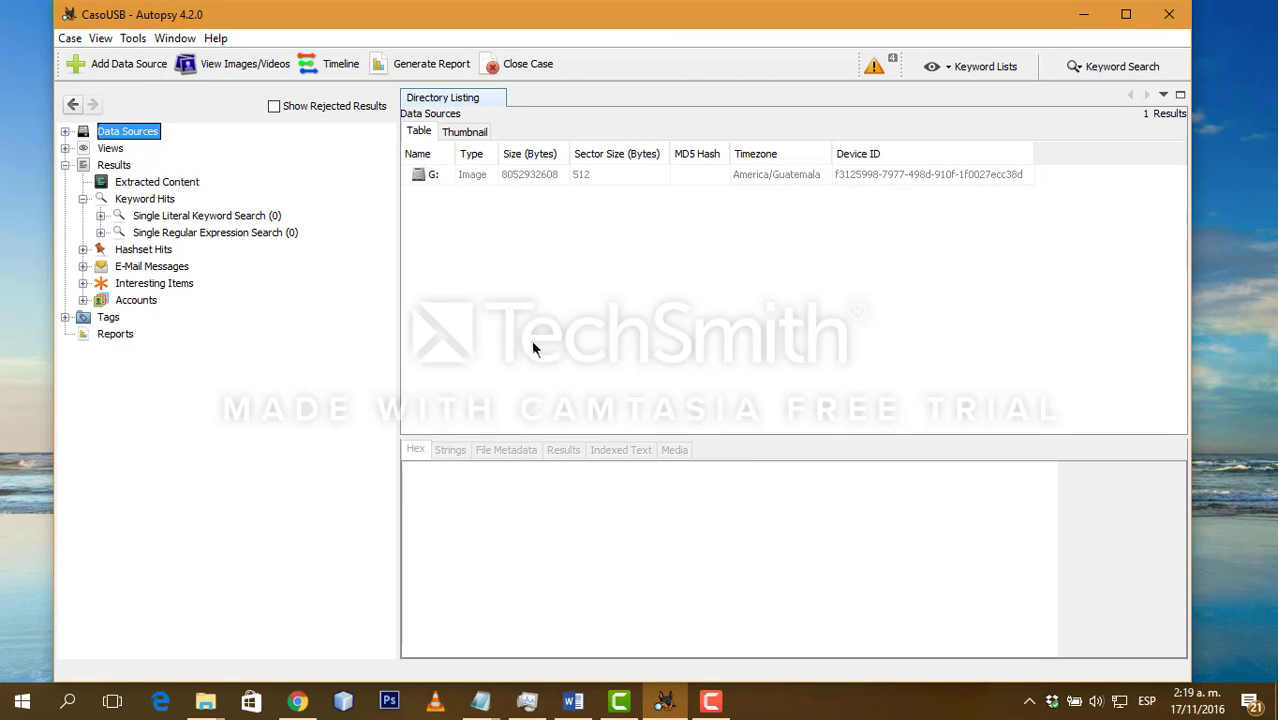
Step: Examine the folders of the G: drive under Data Sources, then collapse the tree again
{"action": "left_click", "coordinate": [67, 132]}
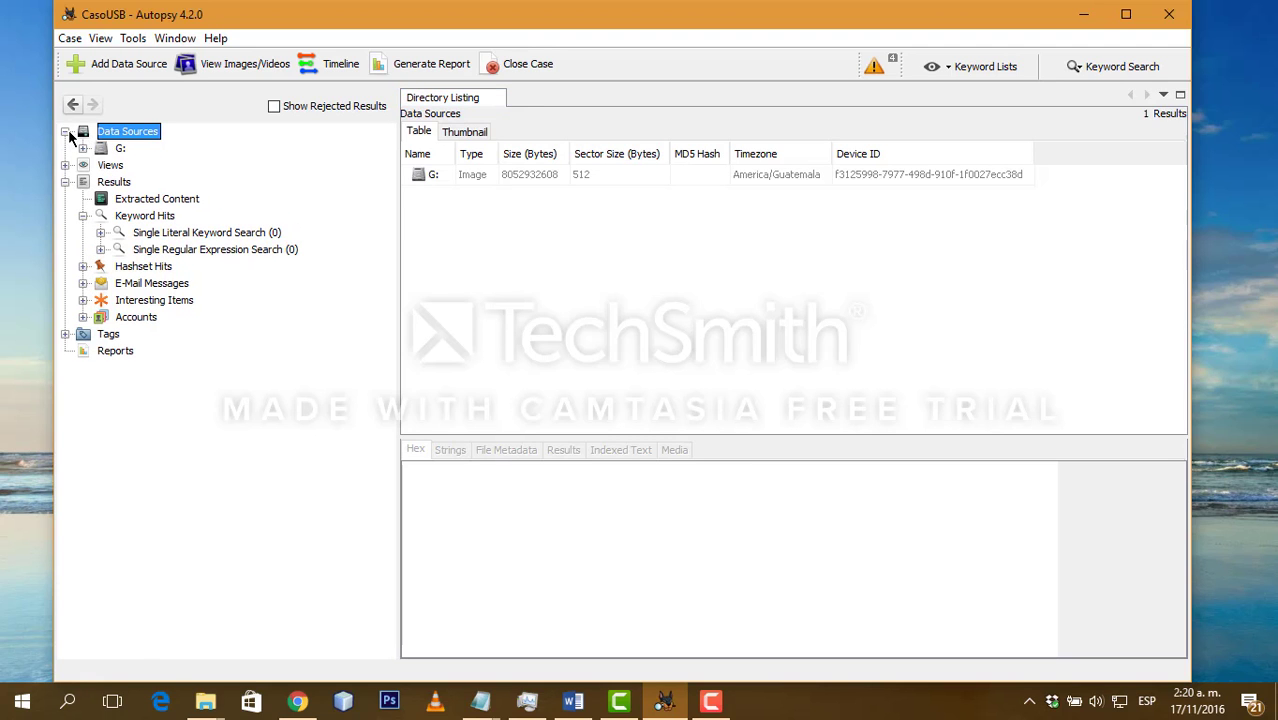
{"action": "left_click", "coordinate": [83, 148]}
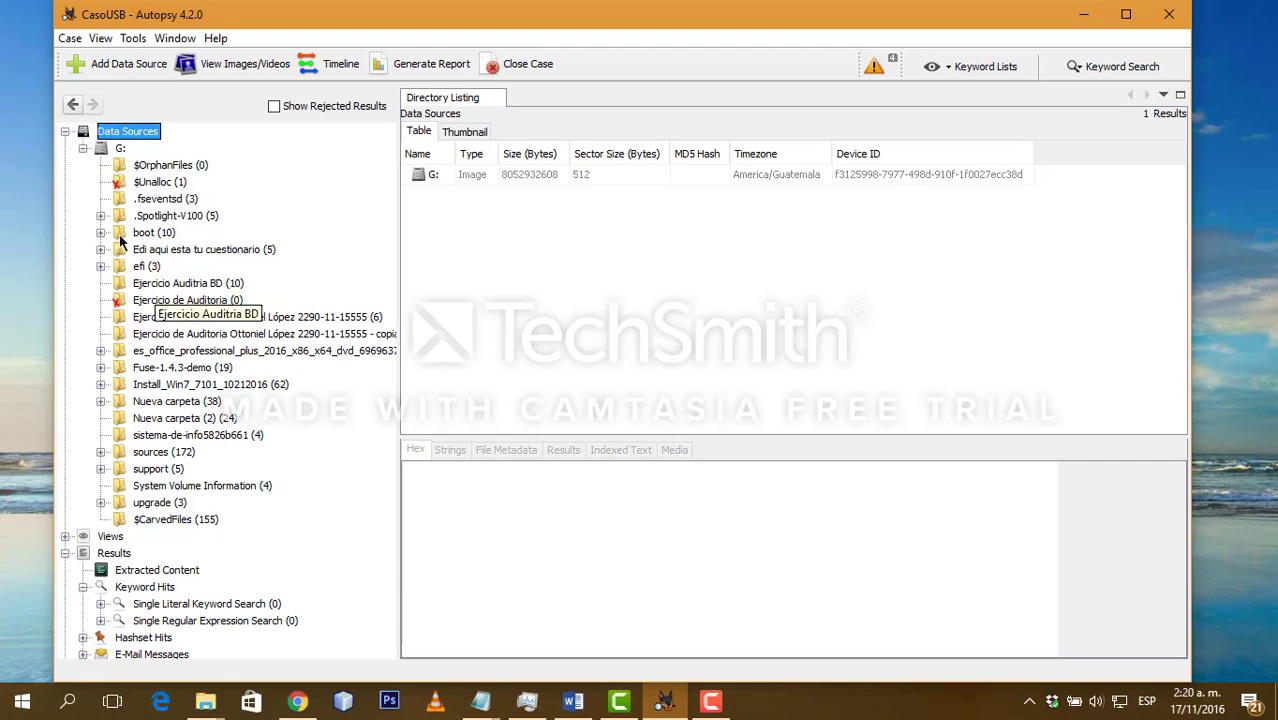
{"action": "left_click", "coordinate": [83, 148]}
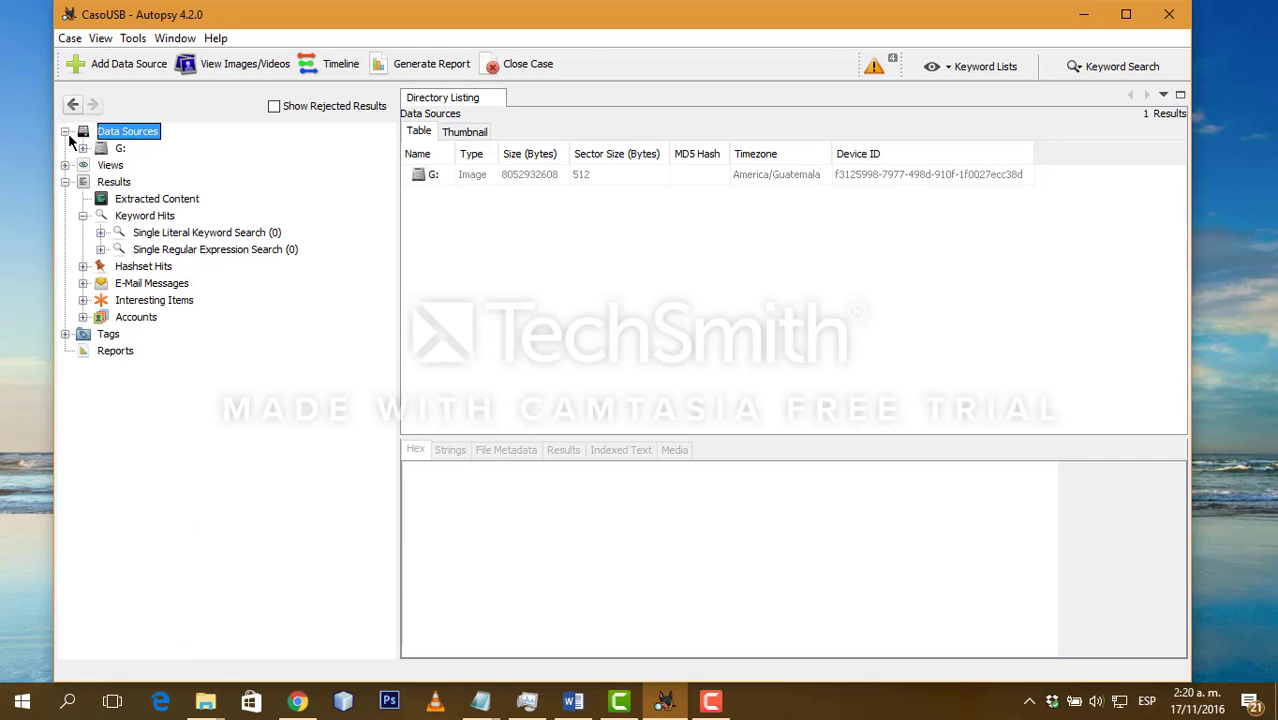
{"action": "left_click", "coordinate": [65, 132]}
Step: List the images under the File Types view and preview windowsphotogallery.bmp and the first Inst03.jpg
{"action": "left_click", "coordinate": [65, 148]}
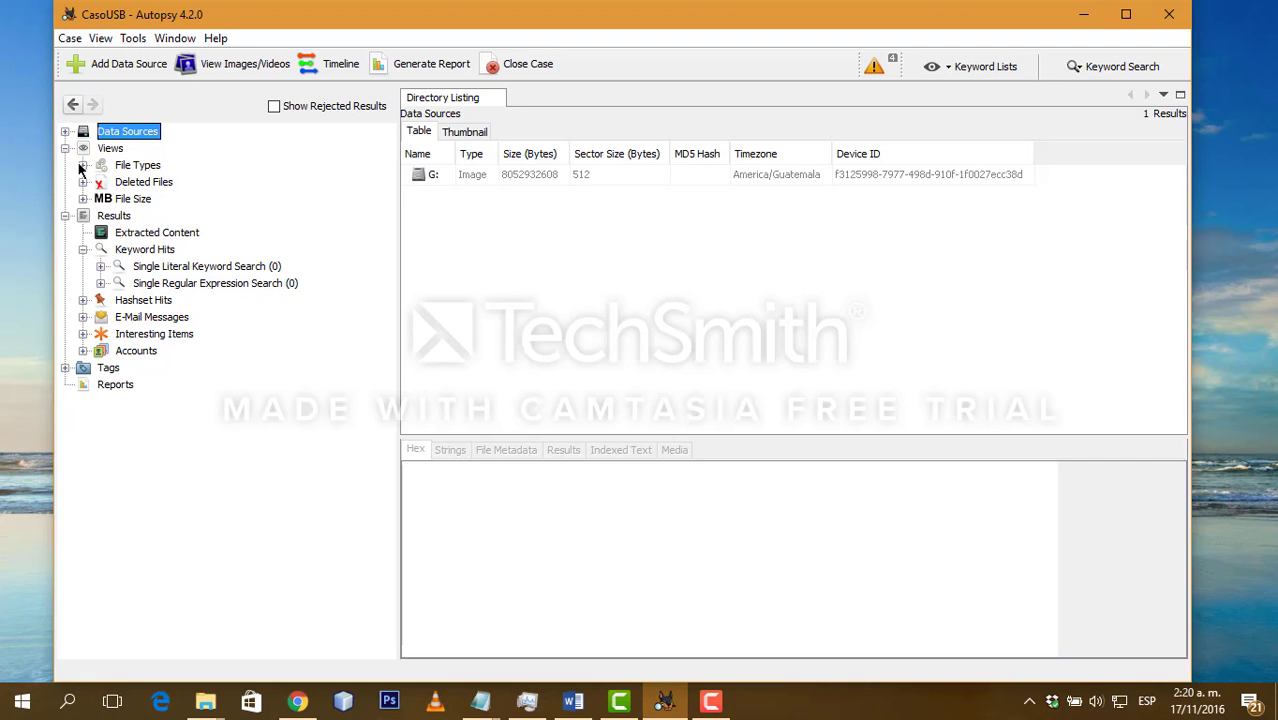
{"action": "left_click", "coordinate": [83, 167]}
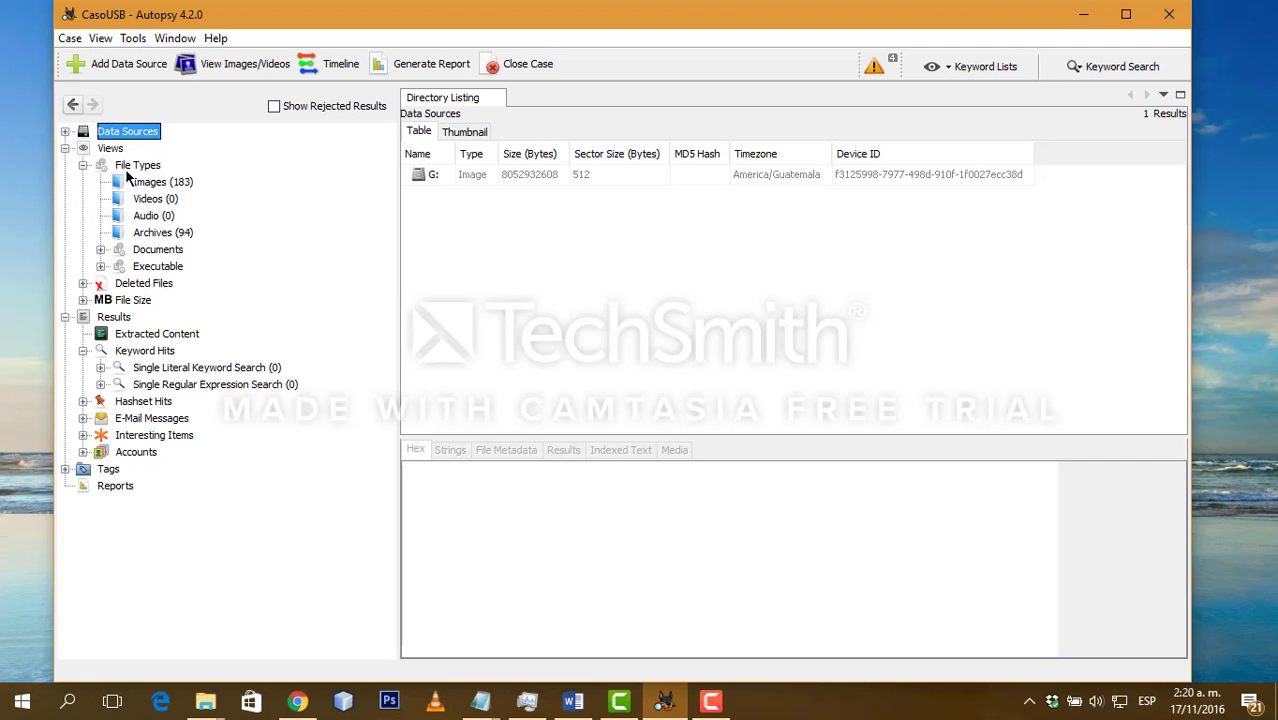
{"action": "left_click", "coordinate": [152, 185]}
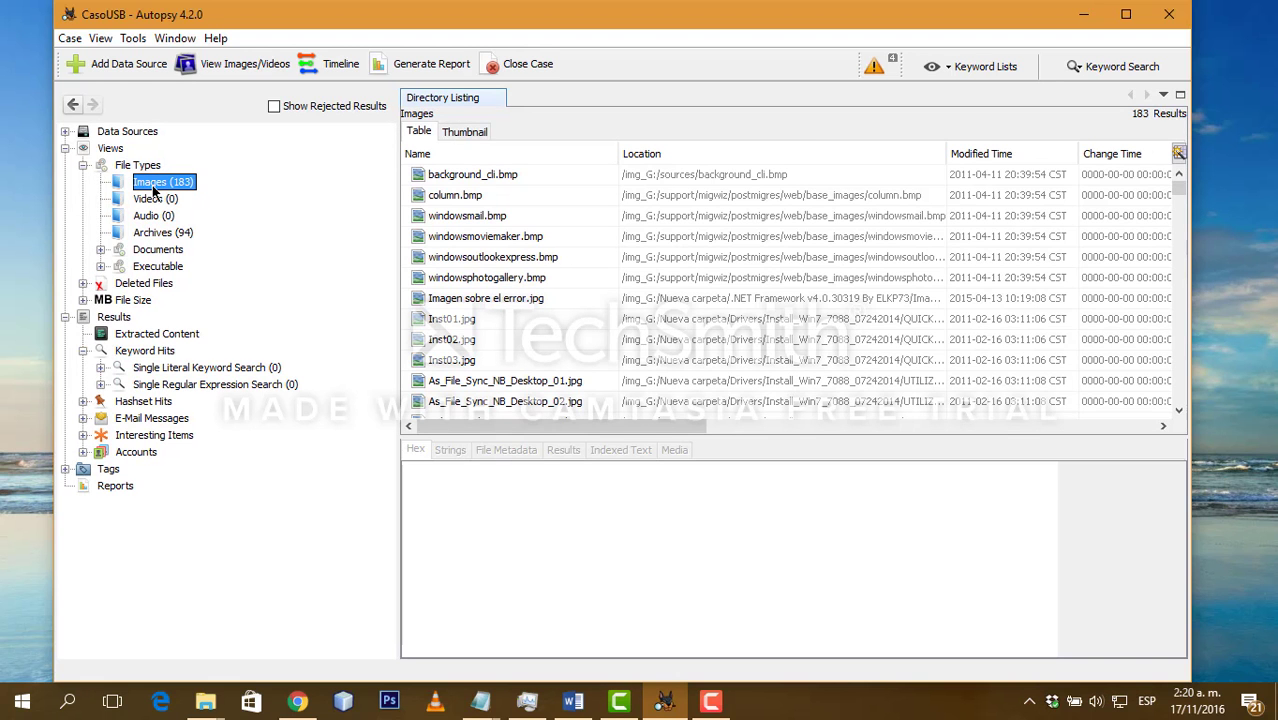
{"action": "left_click", "coordinate": [487, 284]}
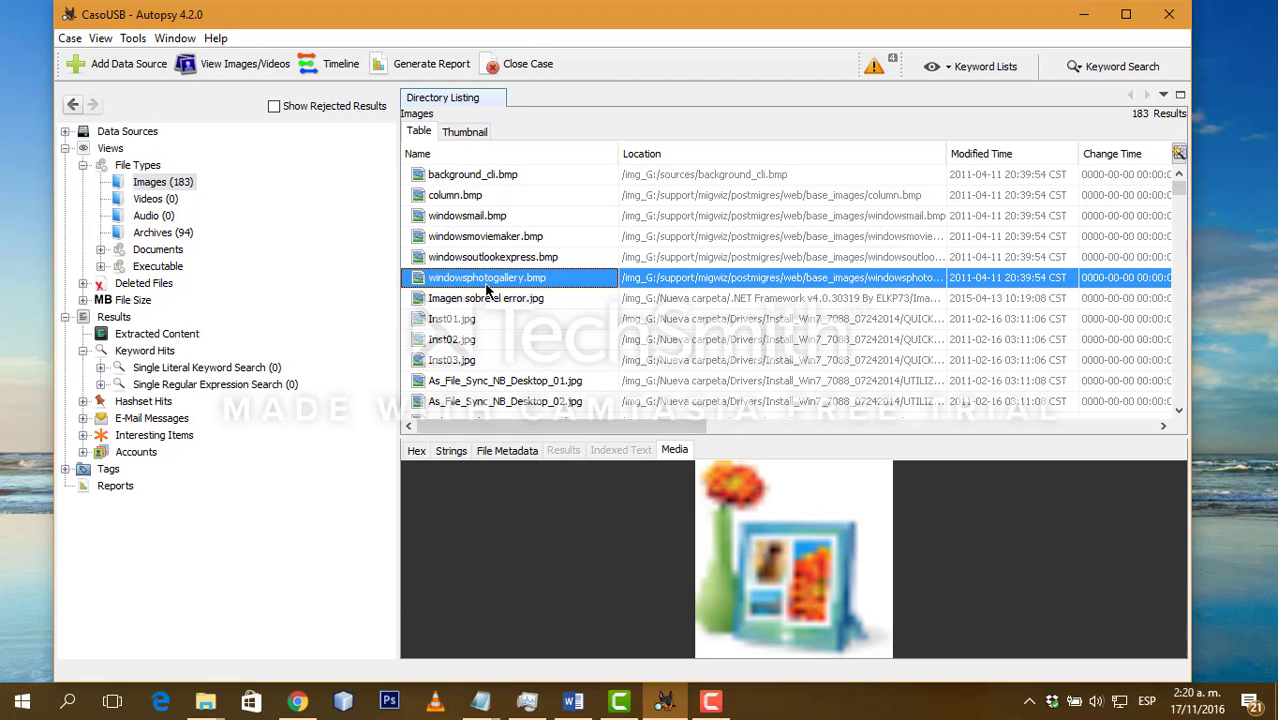
{"action": "scroll", "coordinate": [487, 289], "scroll_direction": "down", "scroll_amount": 5}
{"action": "left_click", "coordinate": [465, 257]}
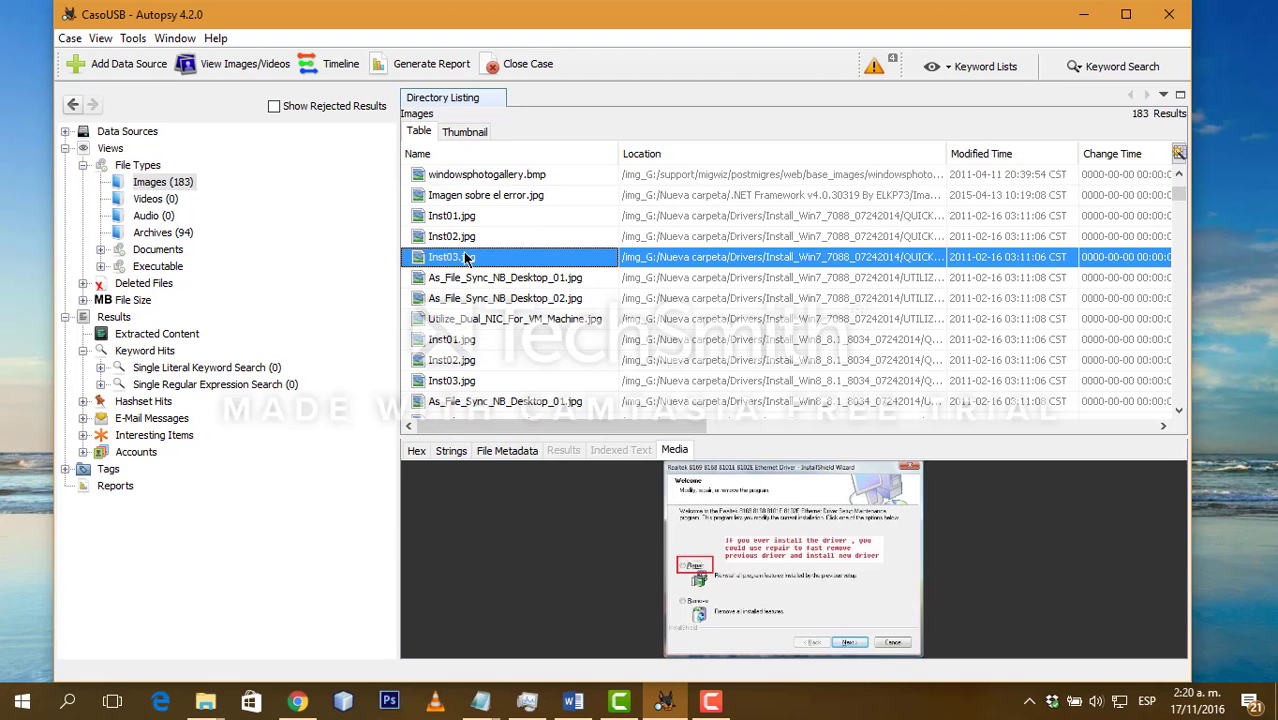
Step: Preview the scans Escáner_20160311 (2).png and Escáner_20160311.png and the Install_Win7_7101 Inst01.jpg, then collapse File Types
{"action": "scroll", "coordinate": [465, 257], "scroll_direction": "down", "scroll_amount": 5}
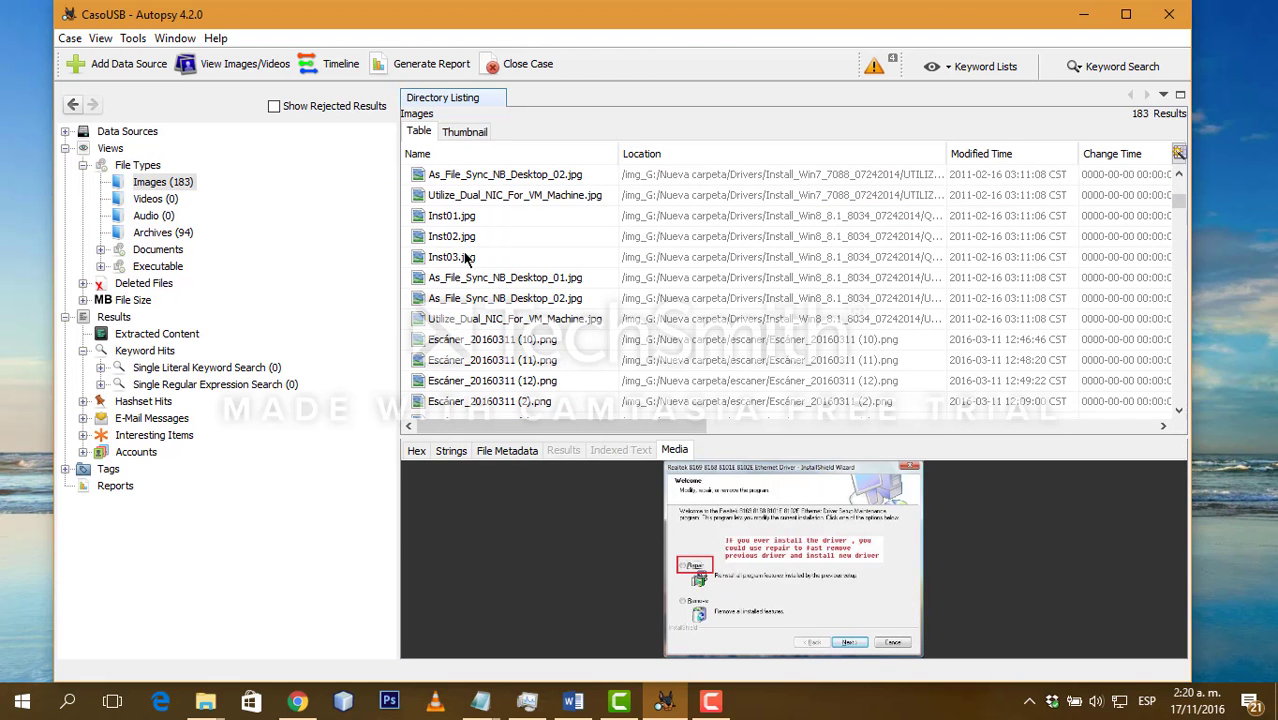
{"action": "scroll", "coordinate": [521, 316], "scroll_direction": "down", "scroll_amount": 6}
{"action": "left_click", "coordinate": [521, 309]}
{"action": "scroll", "coordinate": [521, 312], "scroll_direction": "down", "scroll_amount": 2}
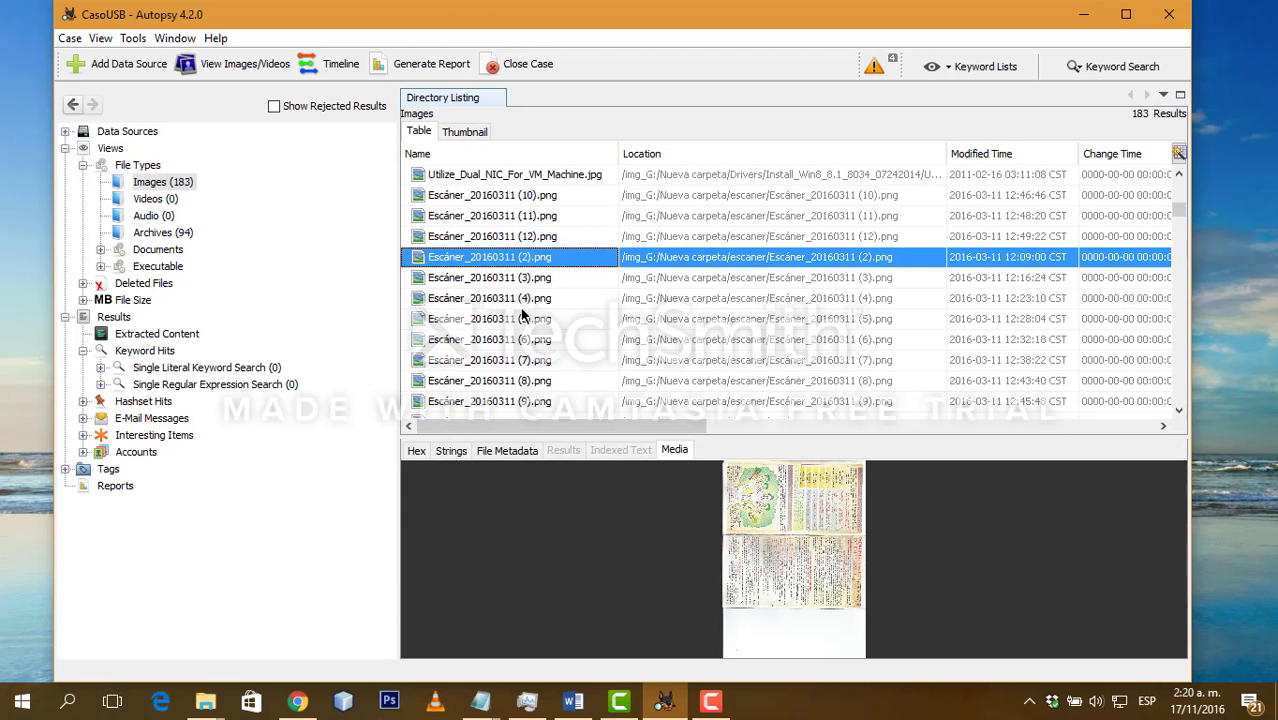
{"action": "scroll", "coordinate": [521, 316], "scroll_direction": "down", "scroll_amount": 2}
{"action": "left_click", "coordinate": [515, 299]}
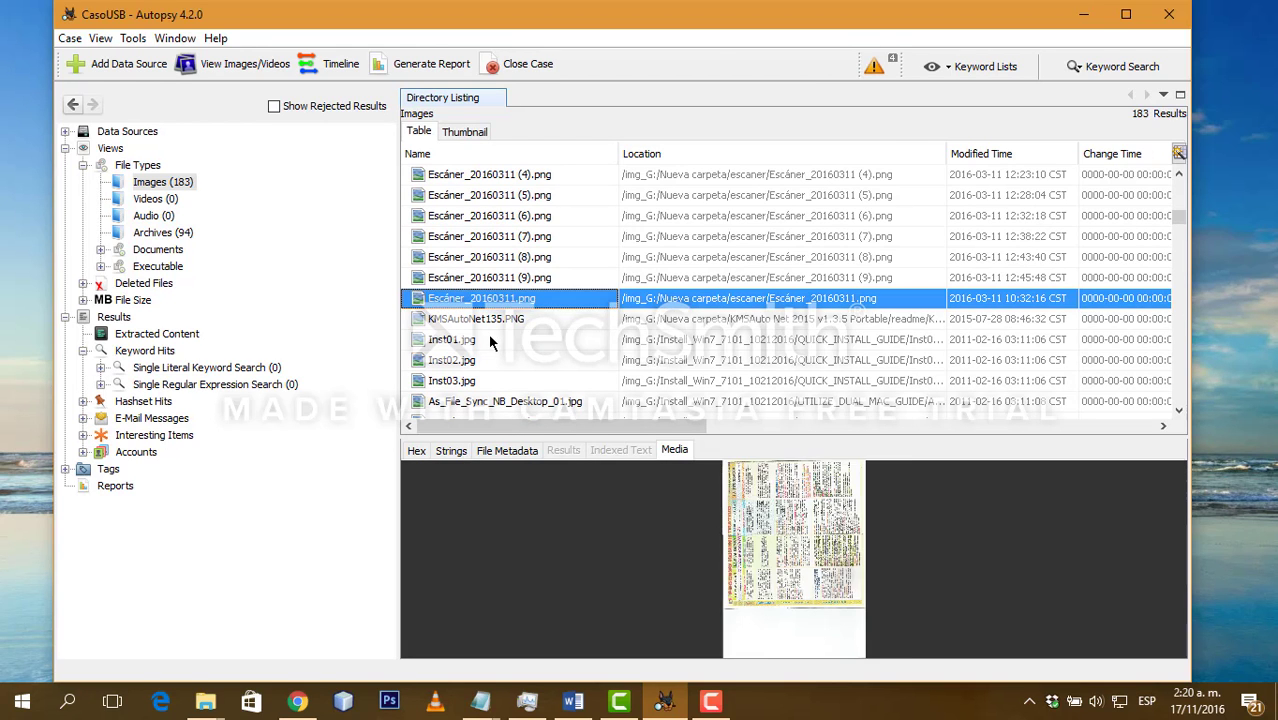
{"action": "left_click", "coordinate": [490, 341]}
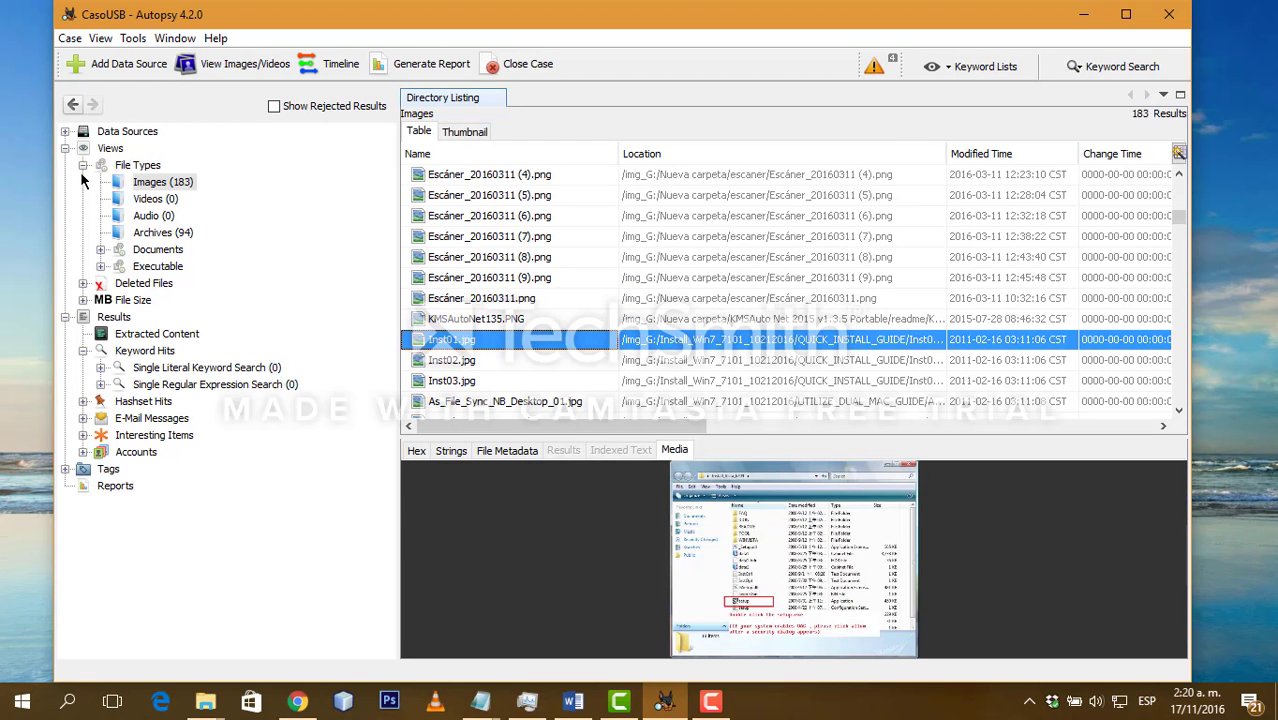
{"action": "left_click", "coordinate": [81, 166]}
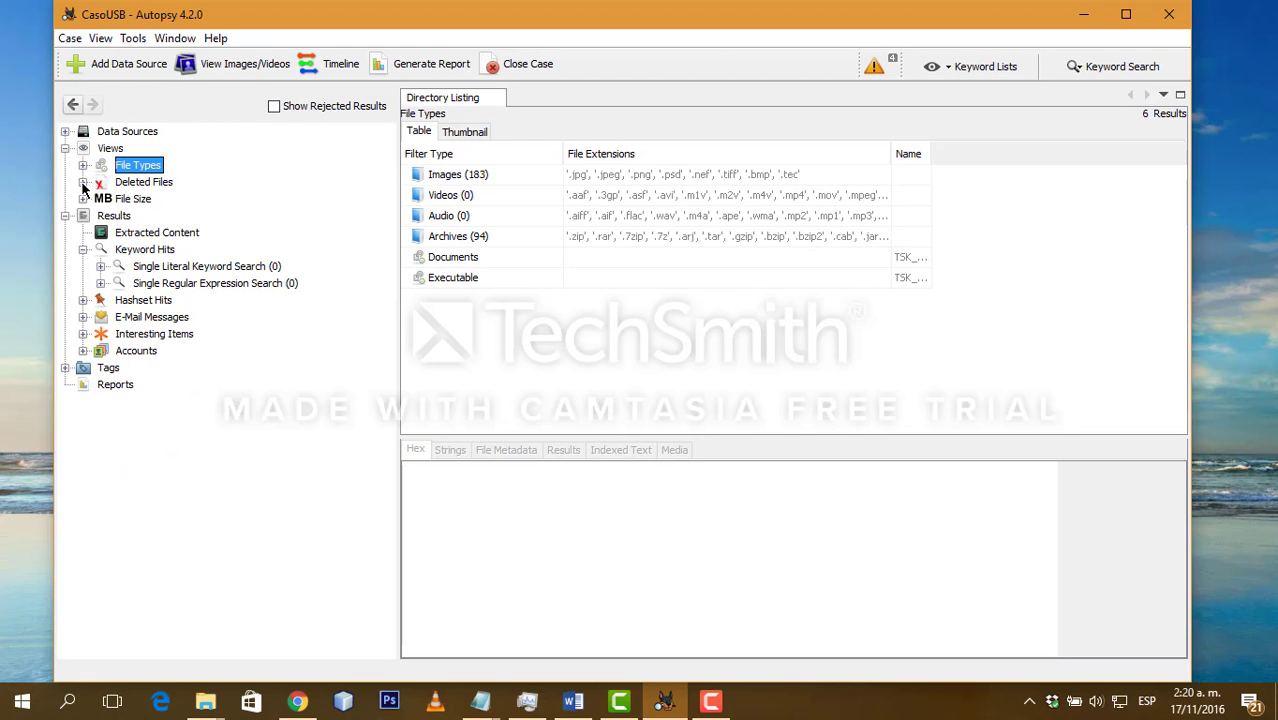
Step: List the deleted files of the file system and inspect Office 2010 Proffesional Plus.rar, the ESET NOD32 installer, the Framework executable and OFFICE 2013
{"action": "left_click", "coordinate": [83, 183]}
{"action": "left_click", "coordinate": [148, 200]}
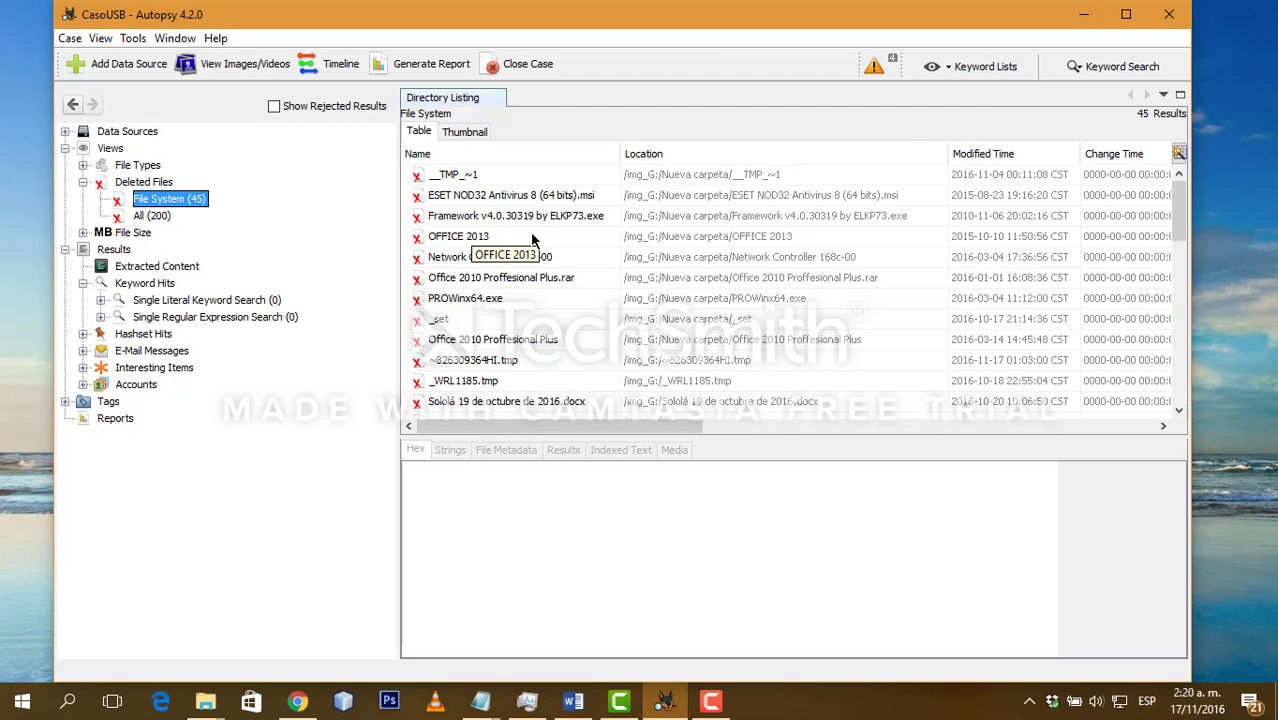
{"action": "left_click", "coordinate": [550, 281]}
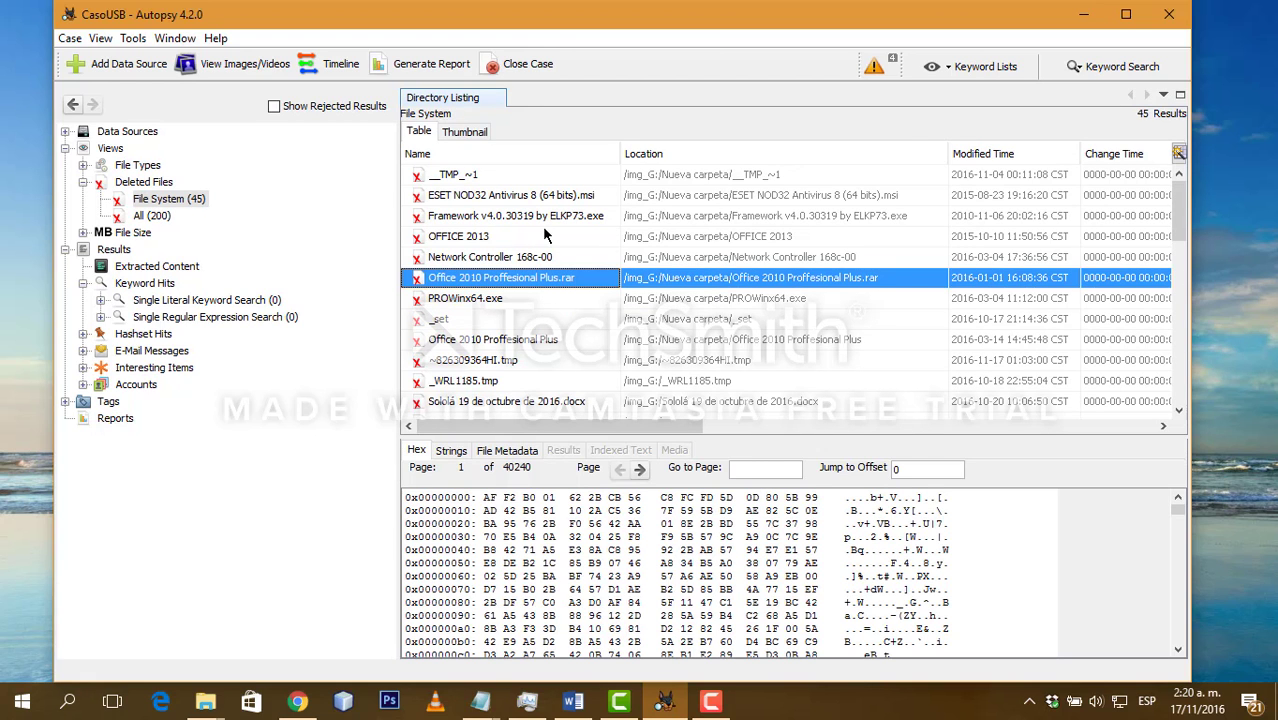
{"action": "left_click", "coordinate": [541, 197]}
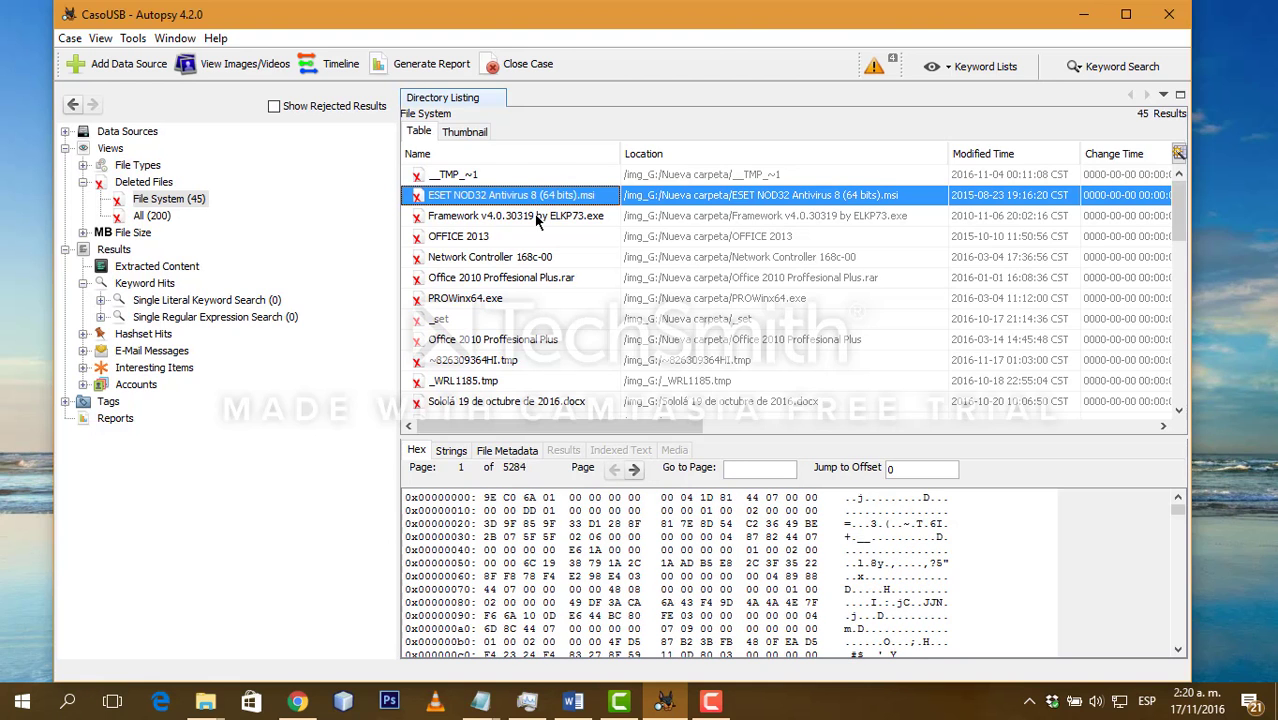
{"action": "left_click", "coordinate": [537, 218]}
{"action": "left_click", "coordinate": [510, 198]}
{"action": "left_click", "coordinate": [531, 242]}
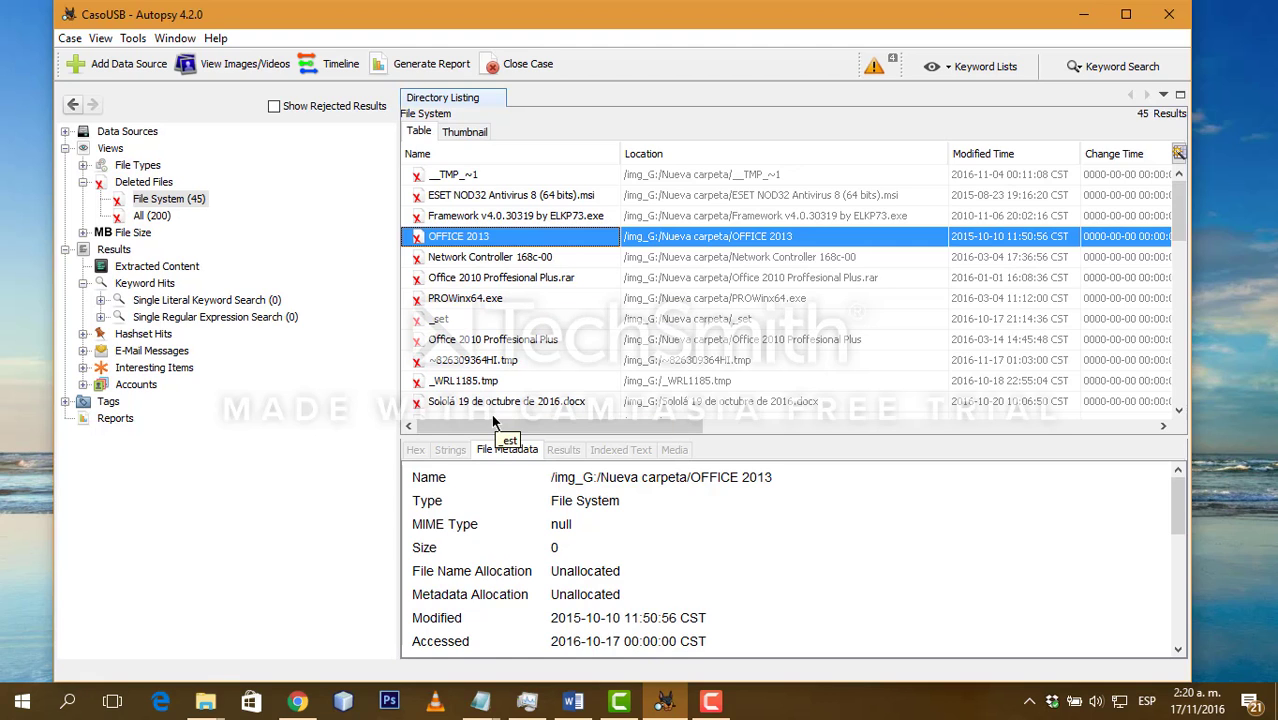
Step: Inspect the deleted entries ~826309364HI.tmp, Sololá 19 de octubre de 2016.docx, _est and _DL.sql, and look through the remaining deleted files
{"action": "left_click", "coordinate": [494, 362]}
{"action": "scroll", "coordinate": [494, 362], "scroll_direction": "down", "scroll_amount": 1}
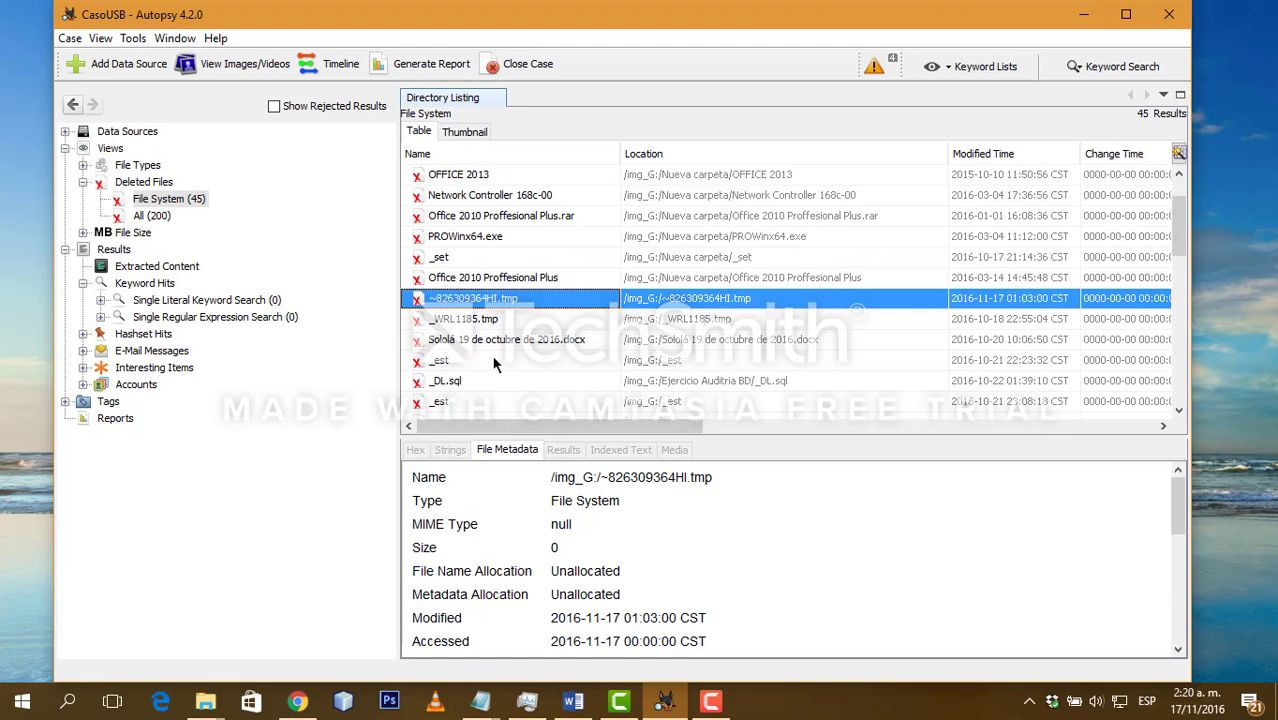
{"action": "left_click", "coordinate": [482, 339]}
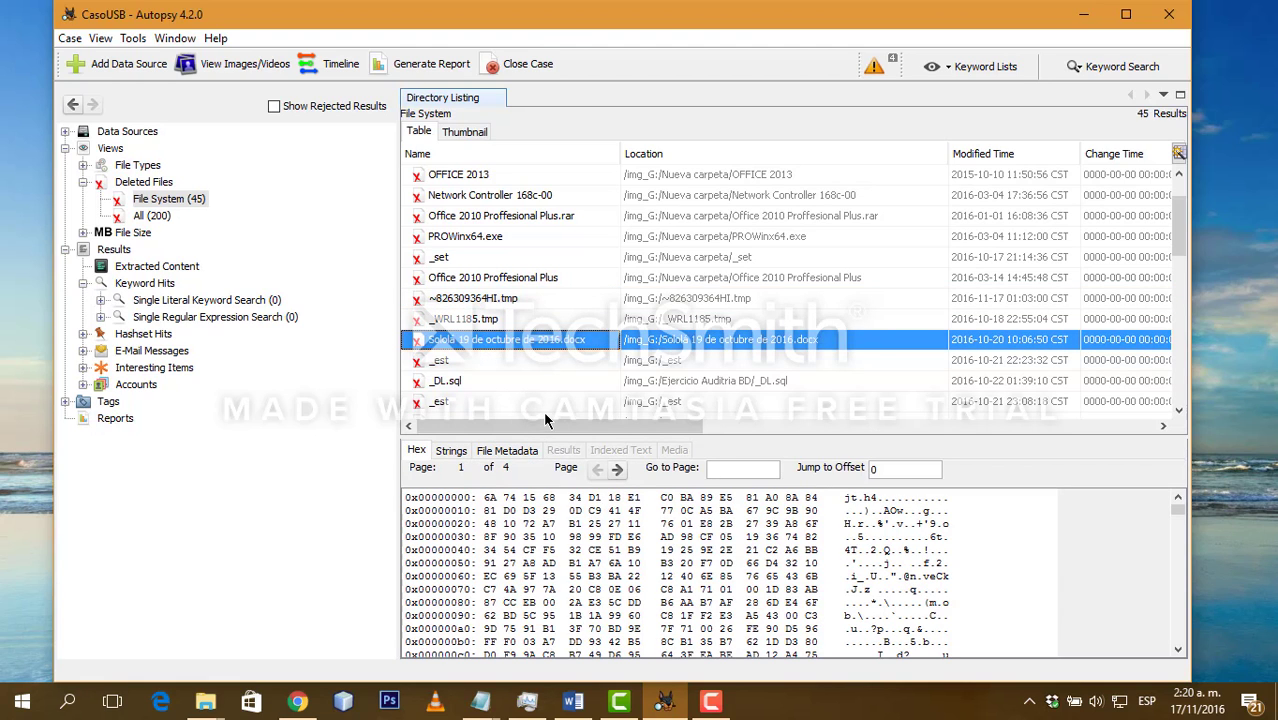
{"action": "left_click_drag", "start_coordinate": [545, 426], "coordinate": [503, 437]}
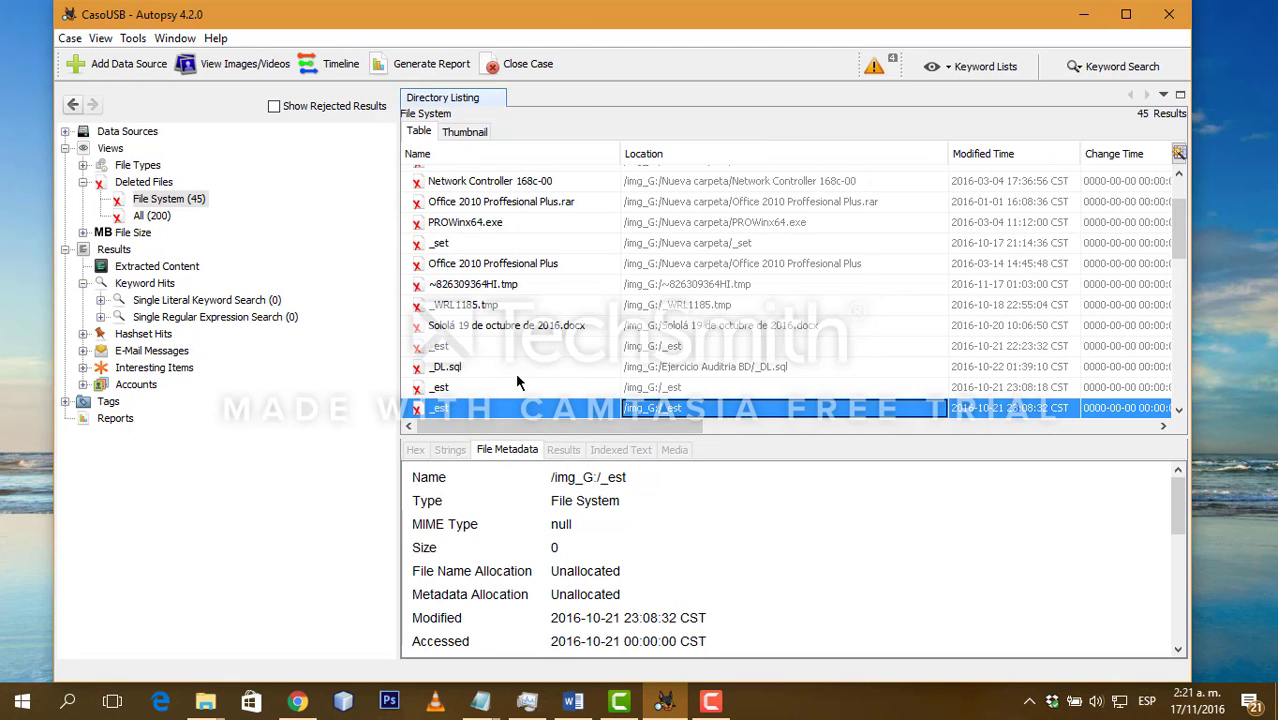
{"action": "scroll", "coordinate": [515, 373], "scroll_direction": "down", "scroll_amount": 1}
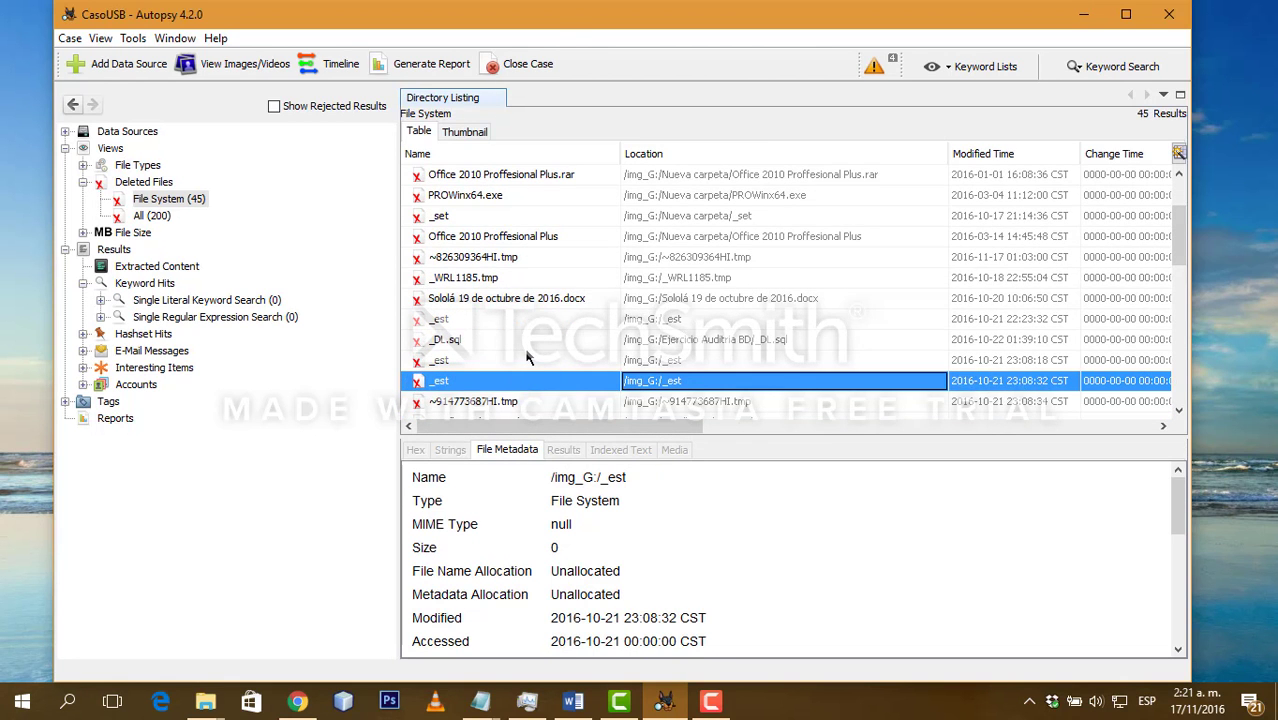
{"action": "left_click", "coordinate": [520, 340]}
{"action": "scroll", "coordinate": [527, 357], "scroll_direction": "down", "scroll_amount": 3}
{"action": "scroll", "coordinate": [527, 357], "scroll_direction": "down", "scroll_amount": 3}
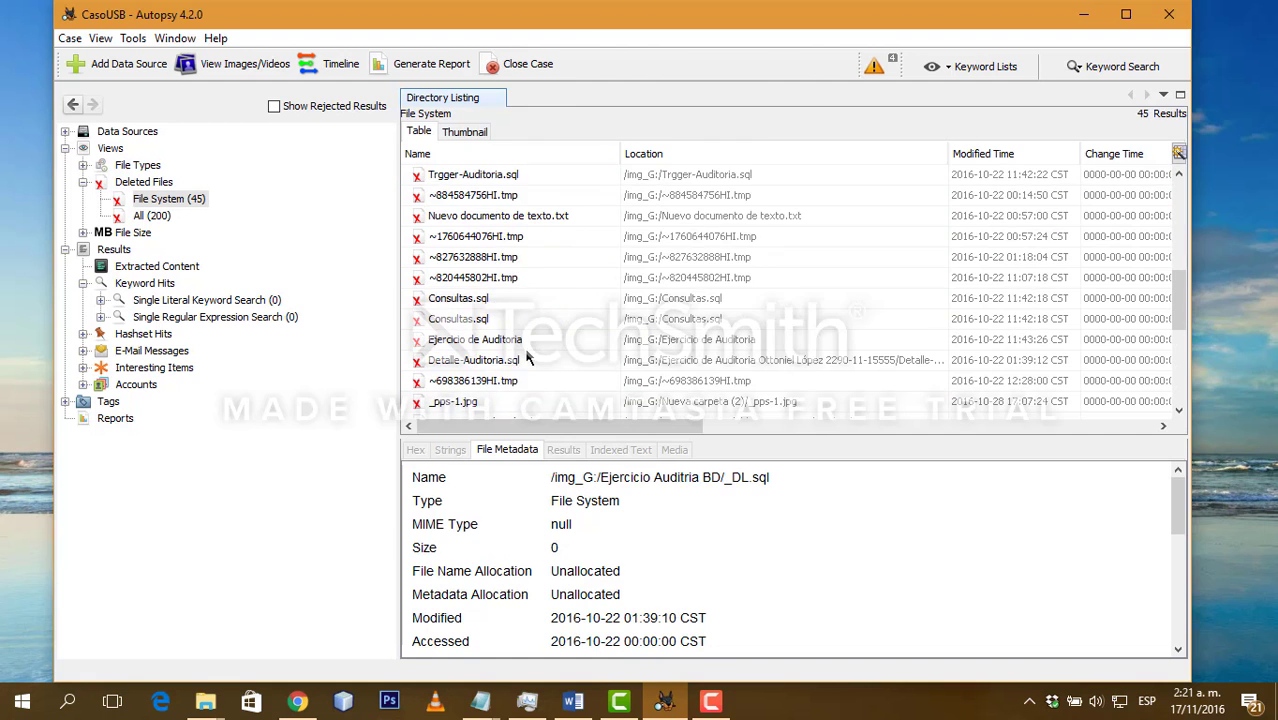
{"action": "scroll", "coordinate": [527, 357], "scroll_direction": "up", "scroll_amount": 5}
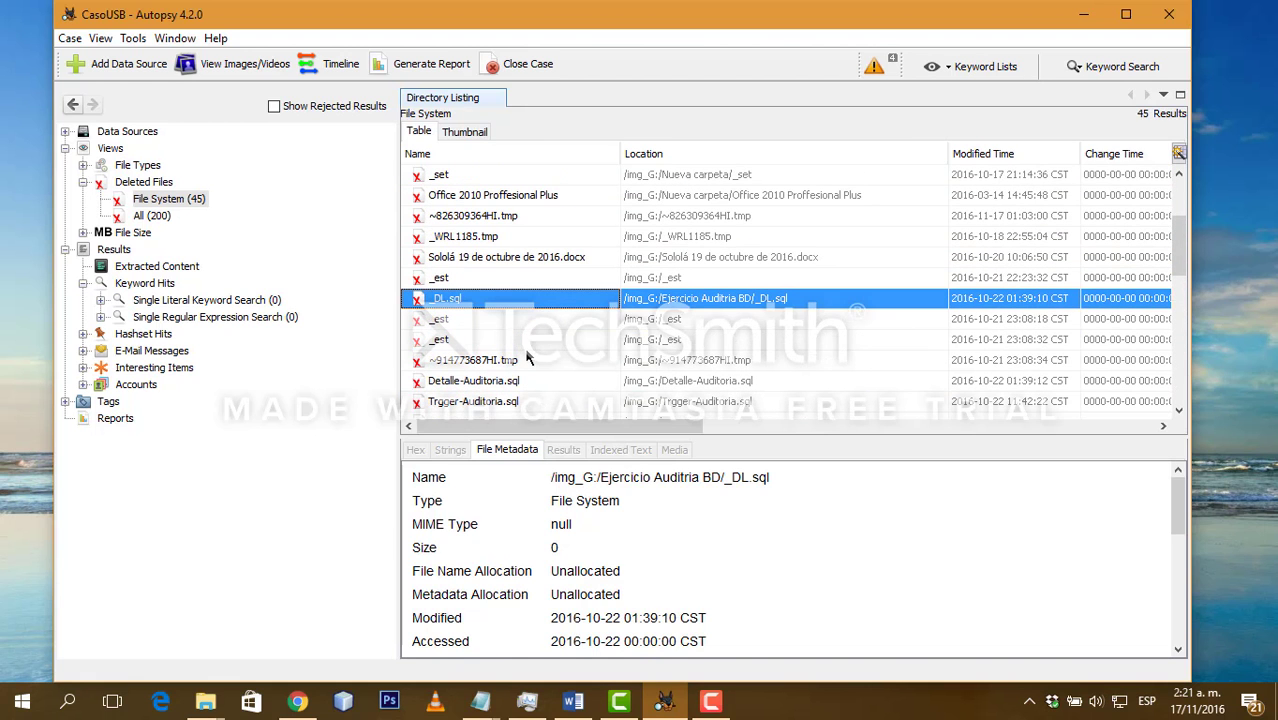
Step: Examine the modified, access and created times, size and flags of the deleted Sololá 19 de octubre de 2016.docx, then collapse Deleted Files
{"action": "left_click", "coordinate": [525, 262]}
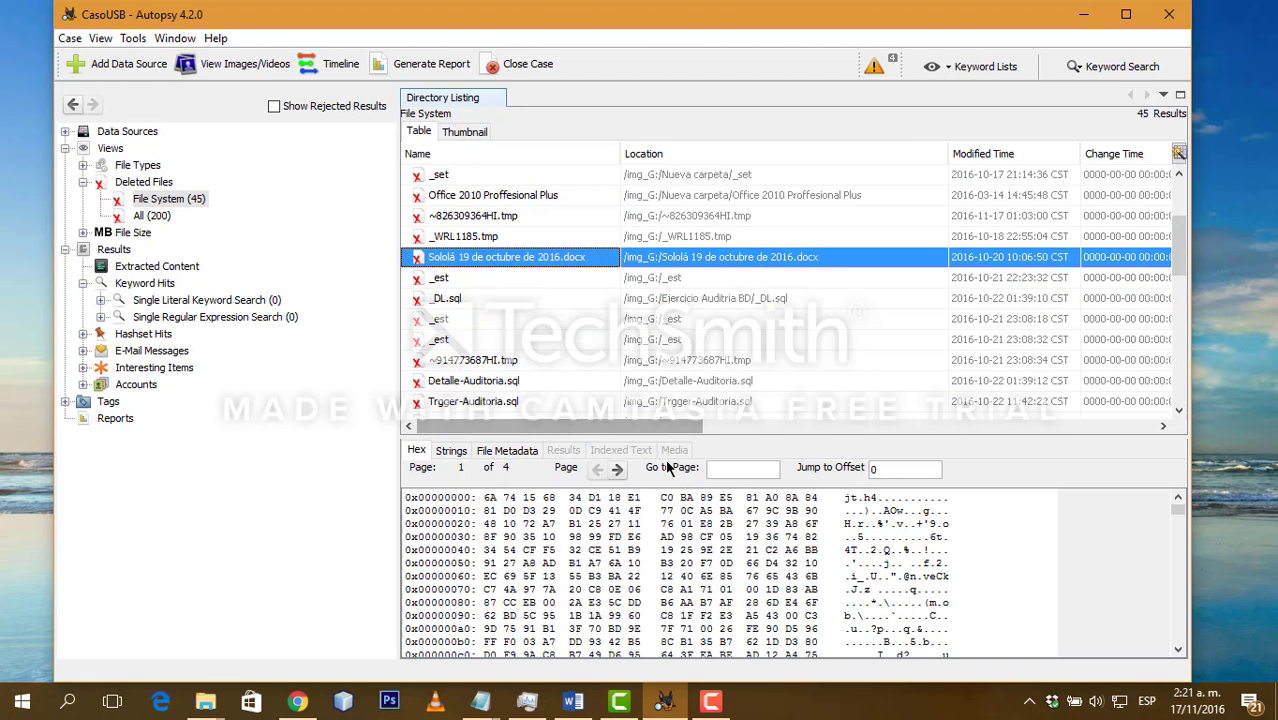
{"action": "left_click_drag", "start_coordinate": [634, 426], "coordinate": [772, 422]}
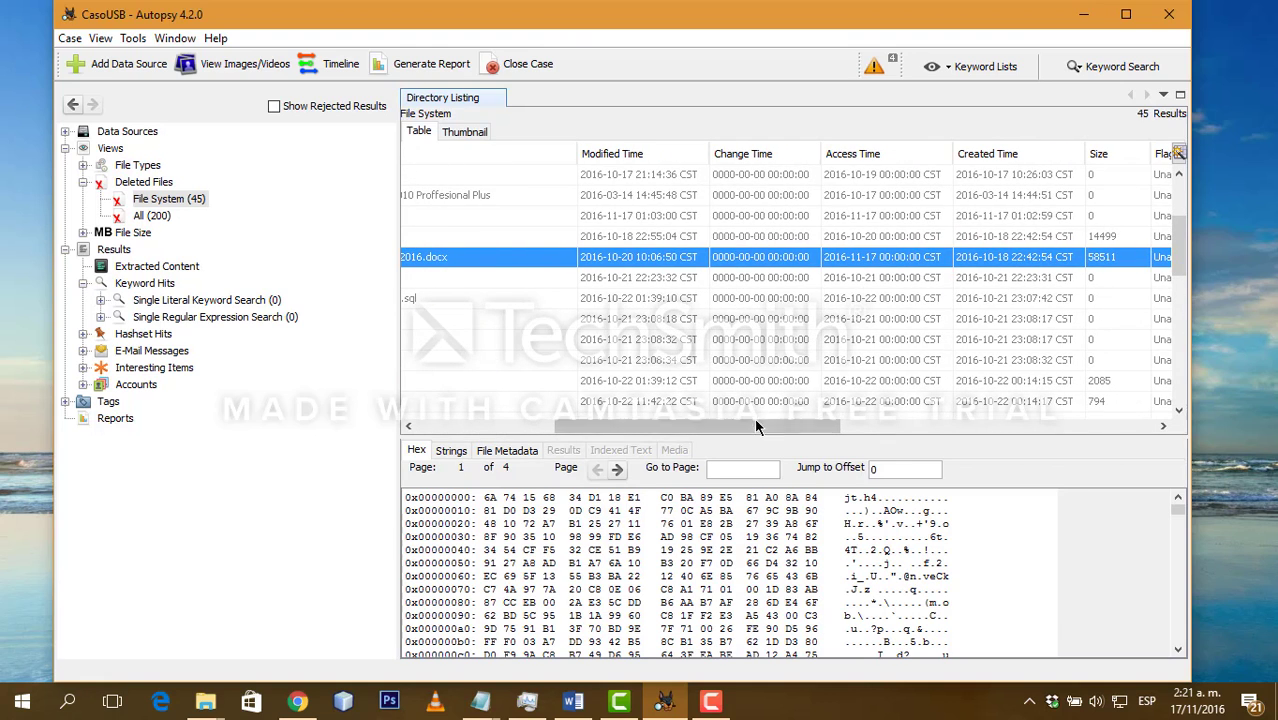
{"action": "left_click_drag", "start_coordinate": [760, 424], "coordinate": [814, 422]}
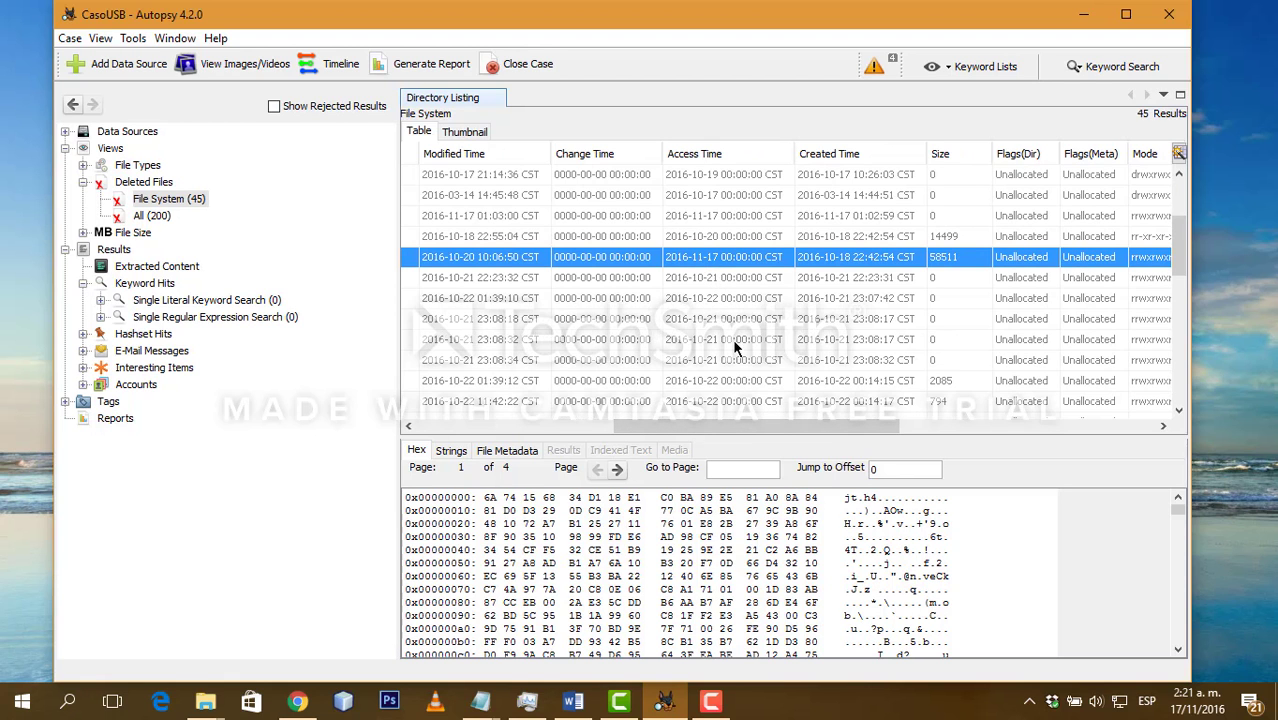
{"action": "left_click_drag", "start_coordinate": [751, 418], "coordinate": [705, 403]}
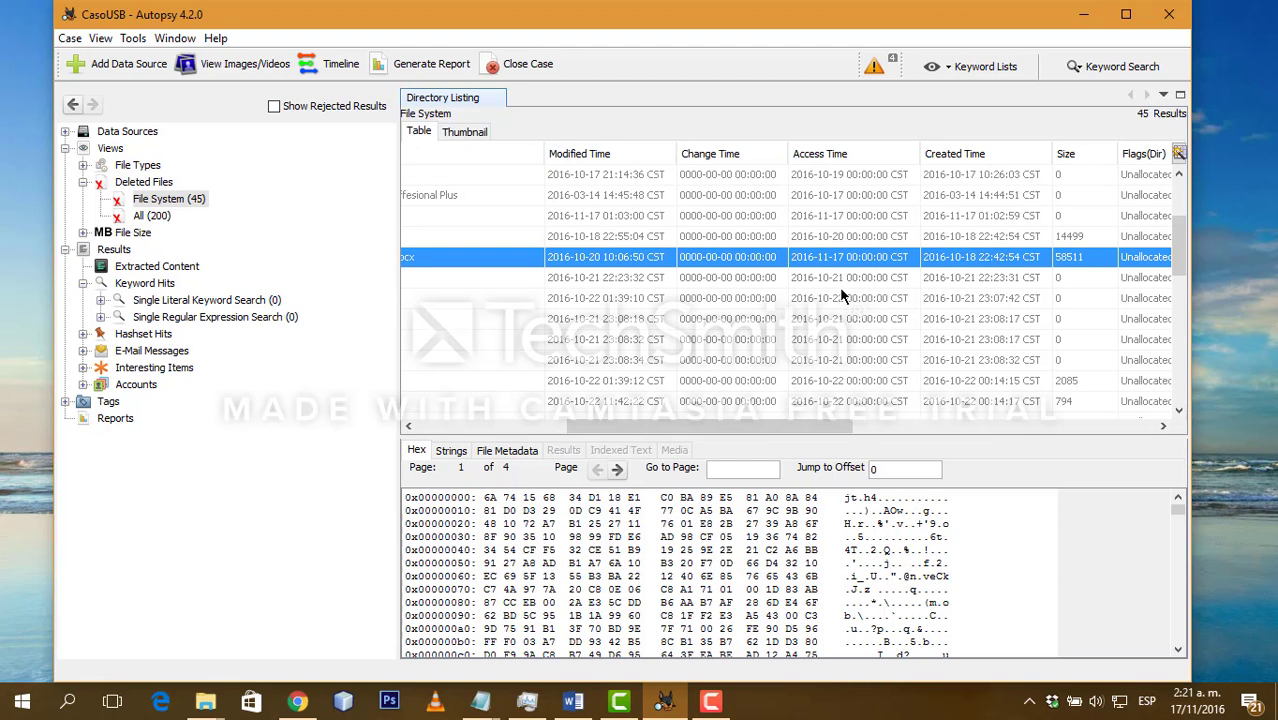
{"action": "left_click_drag", "start_coordinate": [702, 421], "coordinate": [539, 425]}
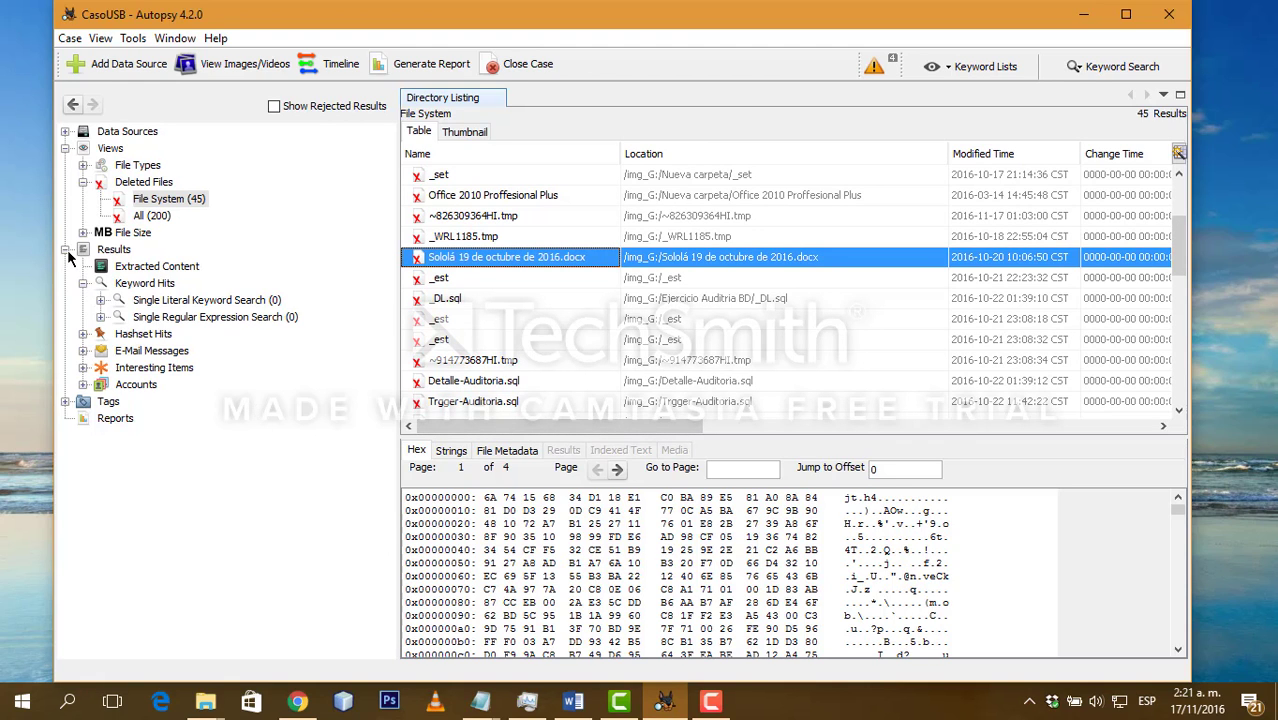
{"action": "left_click", "coordinate": [83, 183]}
Step: List the files in the 50 - 200MB size range, then collapse the File Size view
{"action": "left_click", "coordinate": [83, 199]}
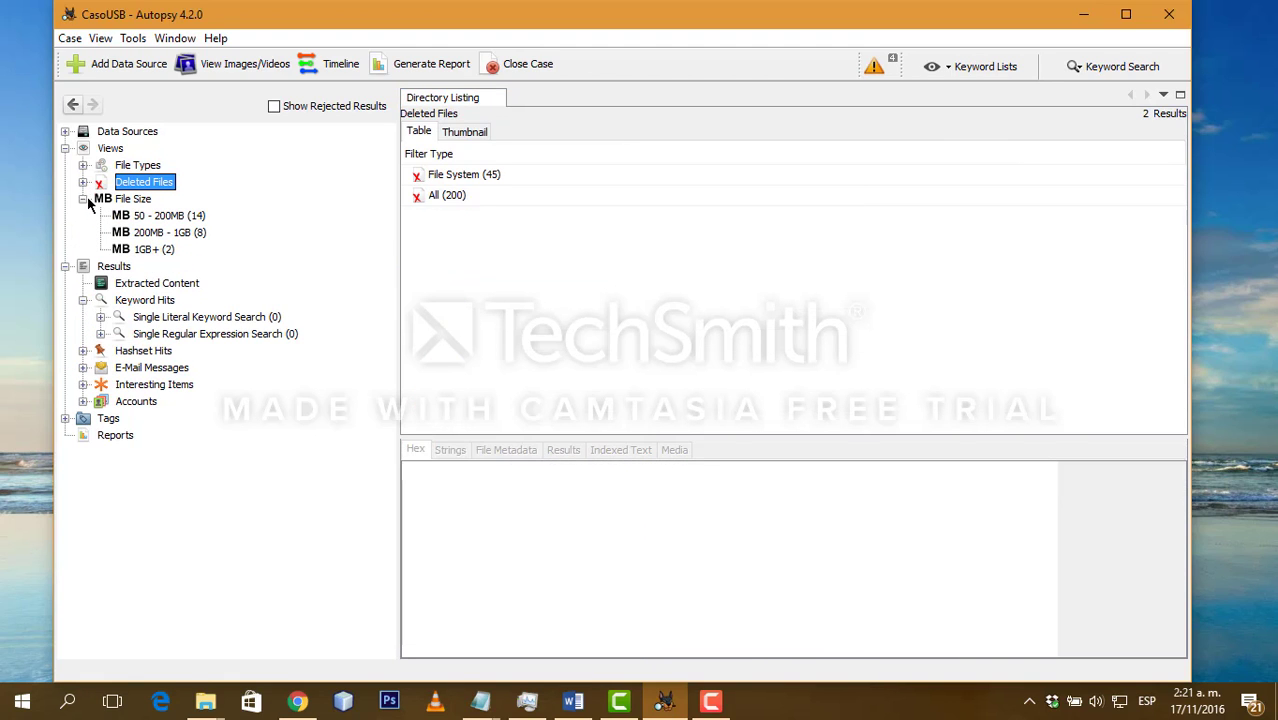
{"action": "left_click", "coordinate": [124, 214]}
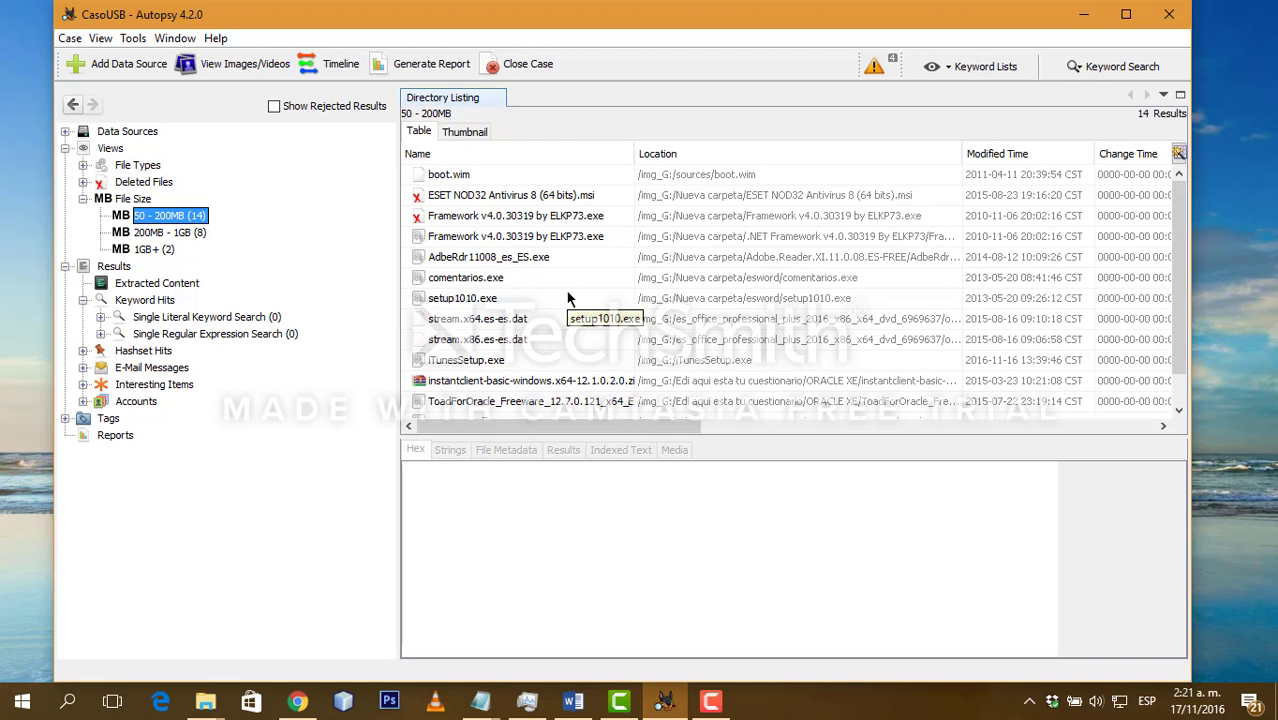
{"action": "left_click", "coordinate": [83, 199]}
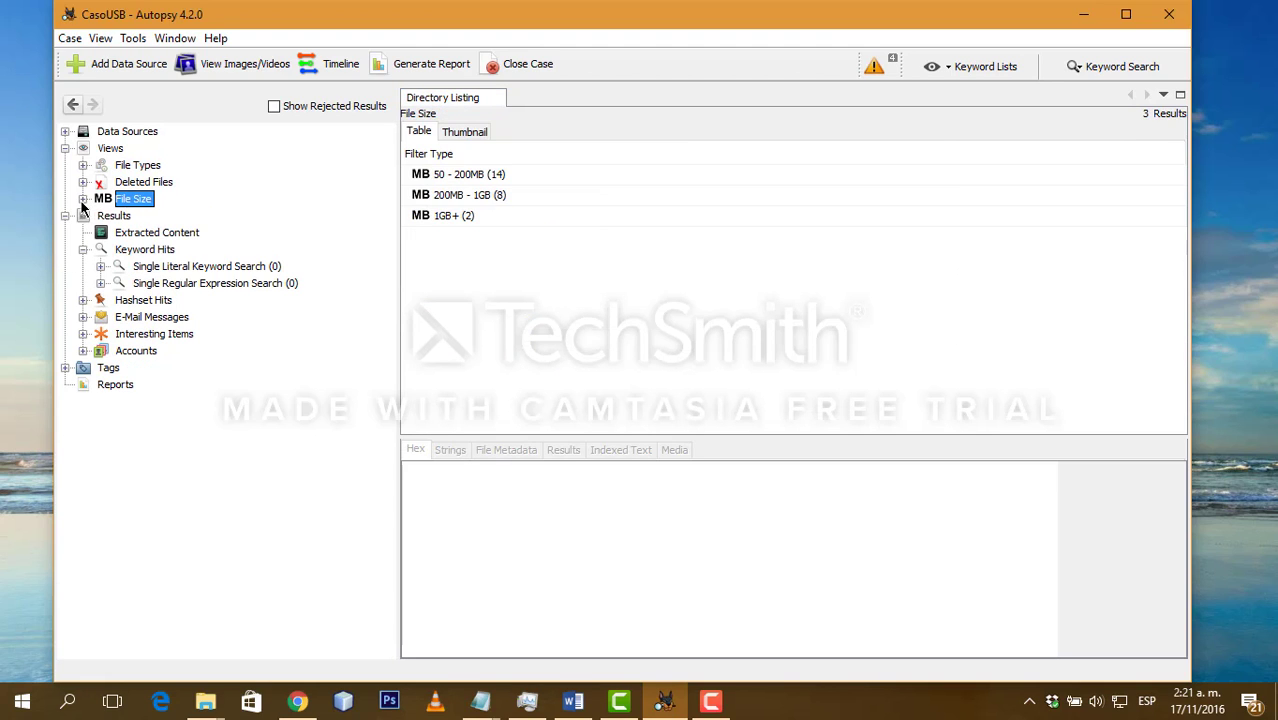
Step: Check the regular expression keyword search, E-Mail Messages, Interesting Items and Accounts categories under Results
{"action": "left_click", "coordinate": [100, 283]}
{"action": "left_click", "coordinate": [83, 317]}
{"action": "left_click", "coordinate": [160, 317]}
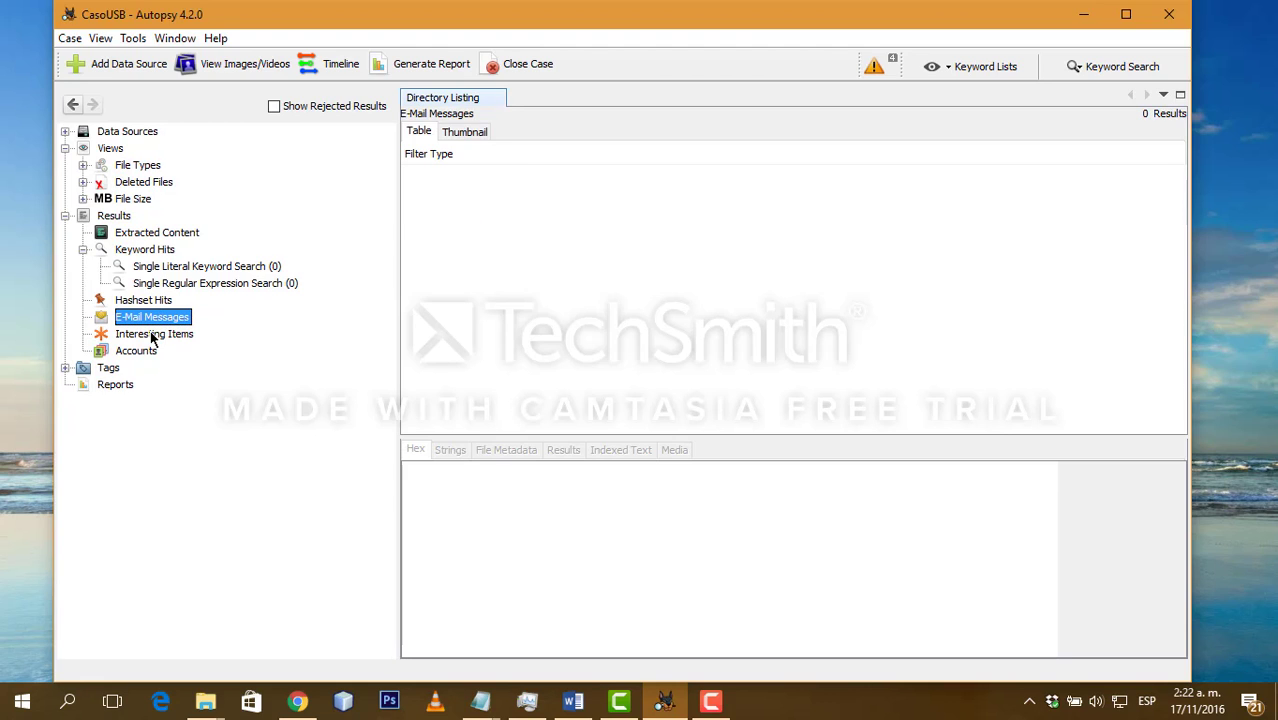
{"action": "left_click", "coordinate": [152, 337]}
{"action": "left_click", "coordinate": [147, 351]}
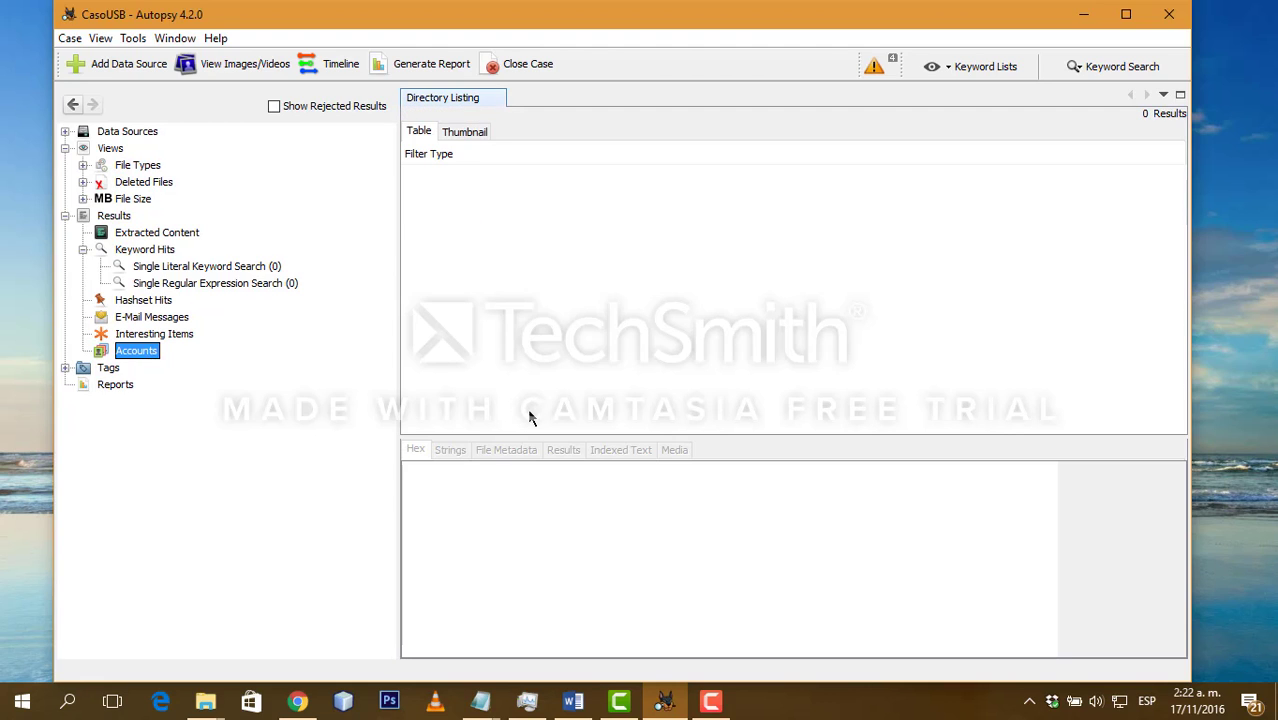